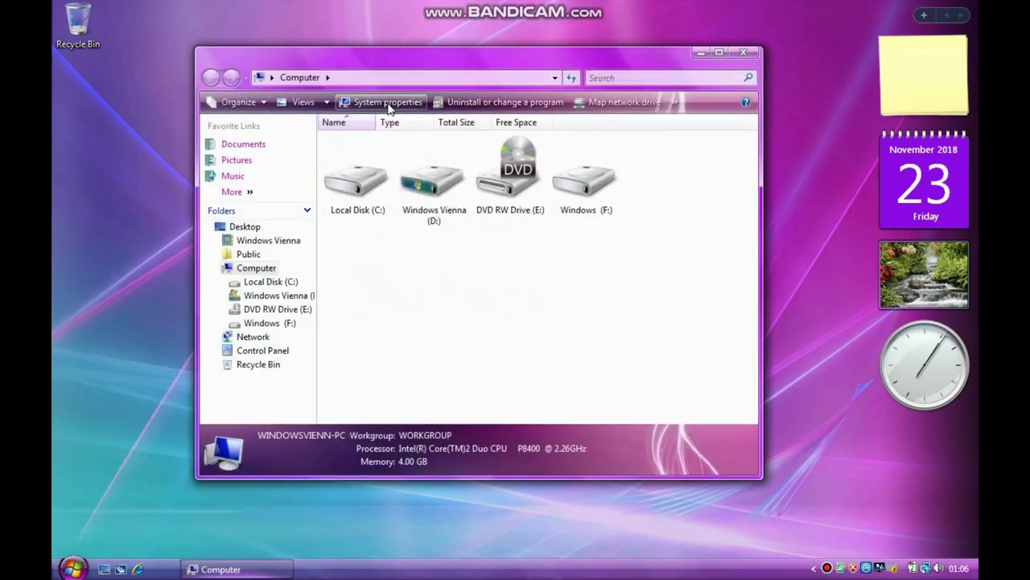
- Check the hardware list in Device Manager, close it, flip through the open windows and close the System window
click(251, 125)
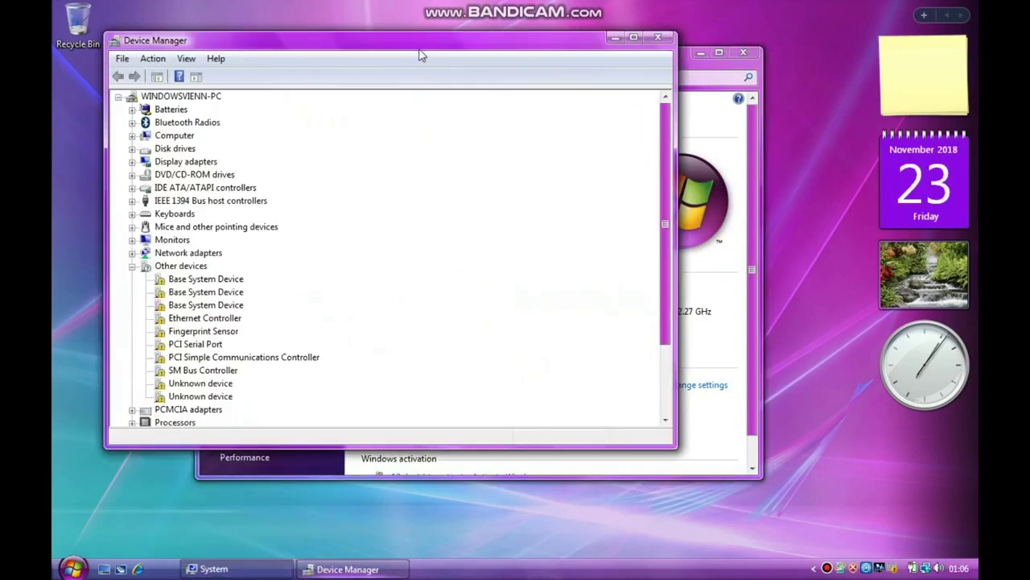
click(674, 62)
key(alt+Tab)
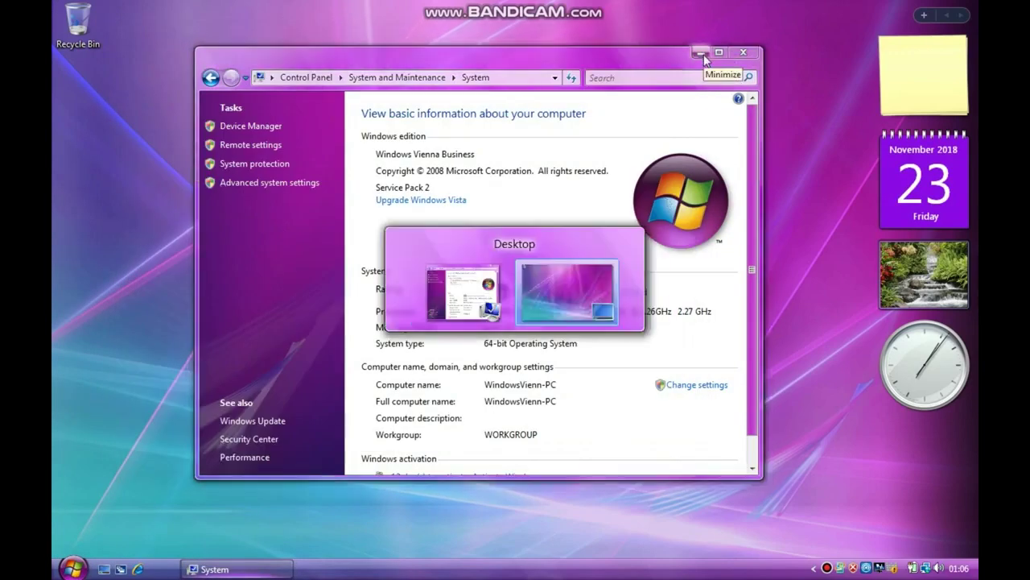
key(super+Tab)
key(super+Tab)
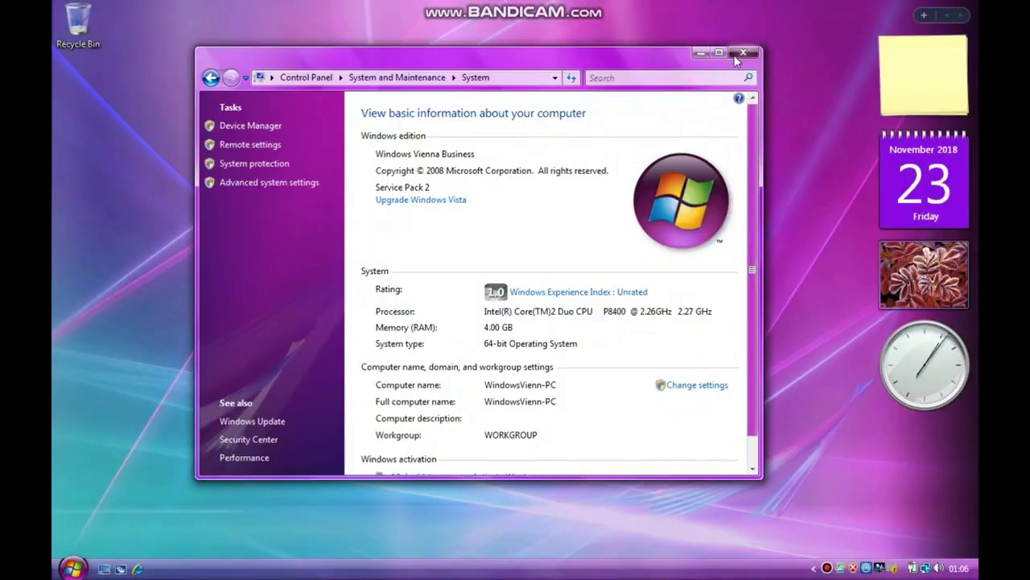
click(742, 53)
- Switch to Movavi Photo Editor and open the red play button image 580b57fcd9996e24bc43c545 from the Pictures folder
click(73, 568)
click(120, 272)
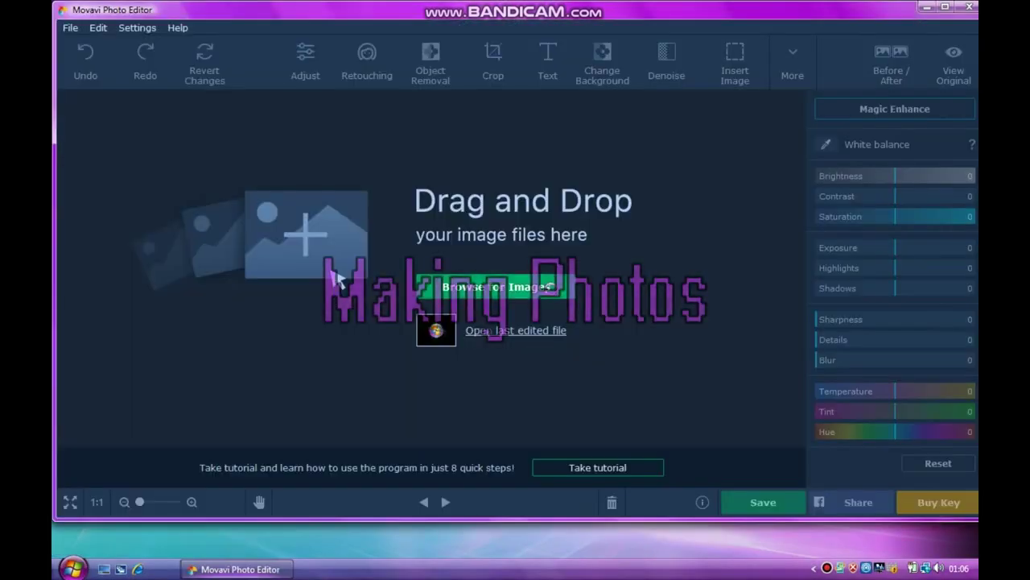
click(488, 288)
click(128, 184)
double_click(267, 147)
click(74, 52)
drag(474, 111, 481, 137)
click(427, 135)
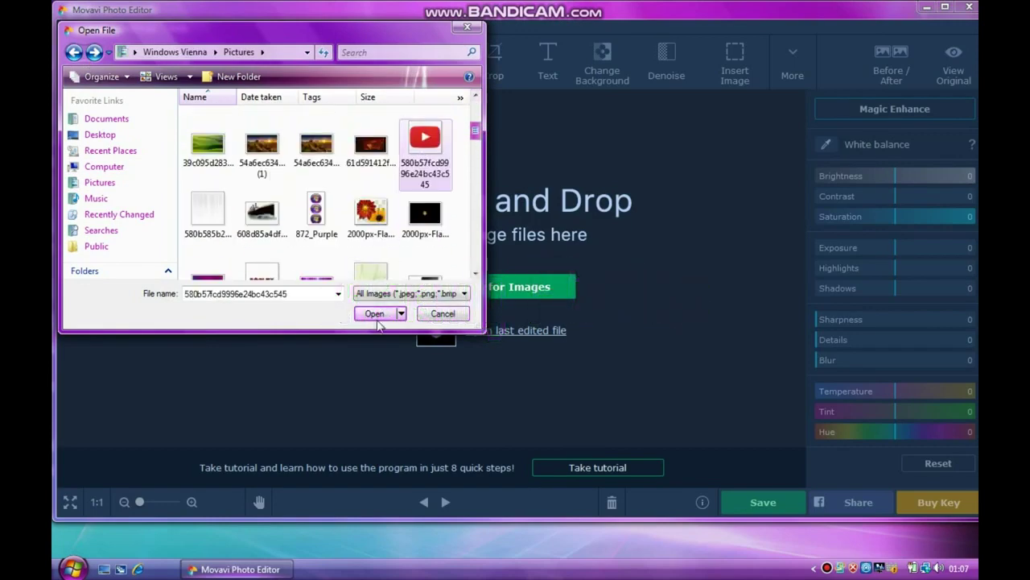
click(377, 313)
- Shift the play button's hue to purple and erase its white triangle with Object Removal
drag(967, 431, 863, 432)
click(431, 63)
drag(396, 269, 416, 276)
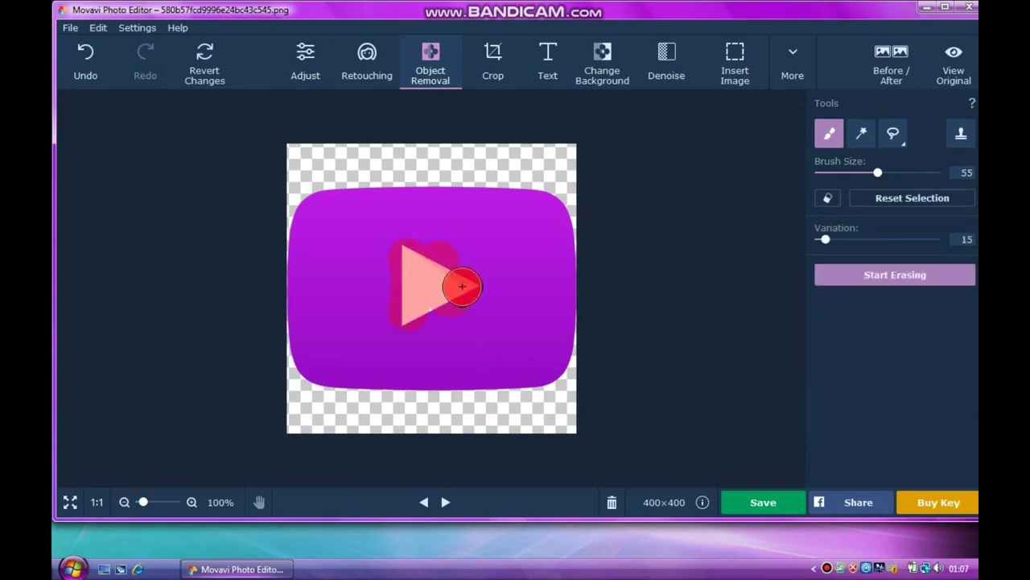
- Insert the four-colour Windows flag image, scale it down, place it in the upper middle of the purple button and apply it
click(732, 75)
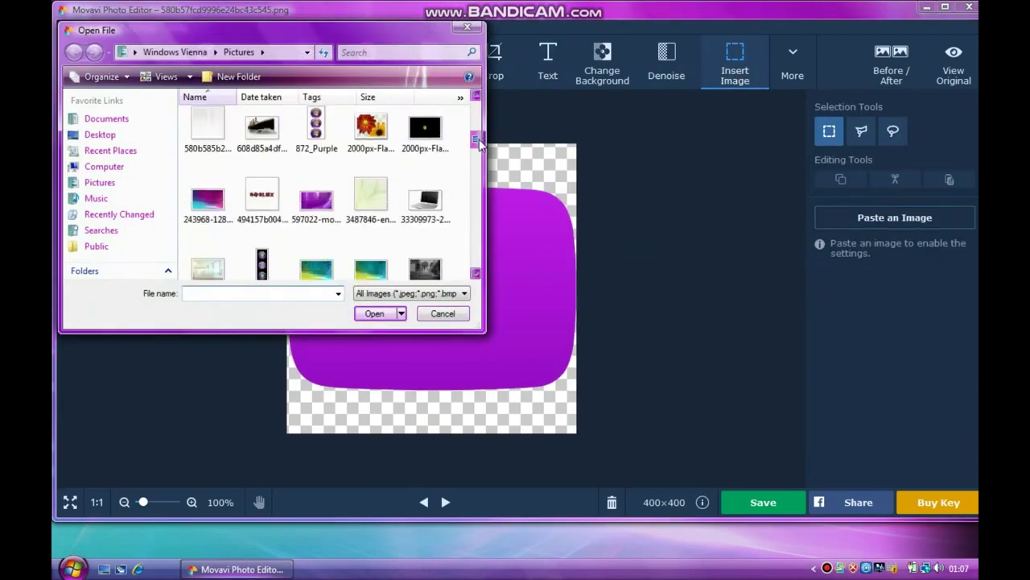
drag(476, 141, 389, 182)
drag(477, 183, 477, 241)
click(425, 209)
click(386, 313)
drag(562, 405, 451, 304)
drag(393, 267, 446, 293)
click(853, 267)
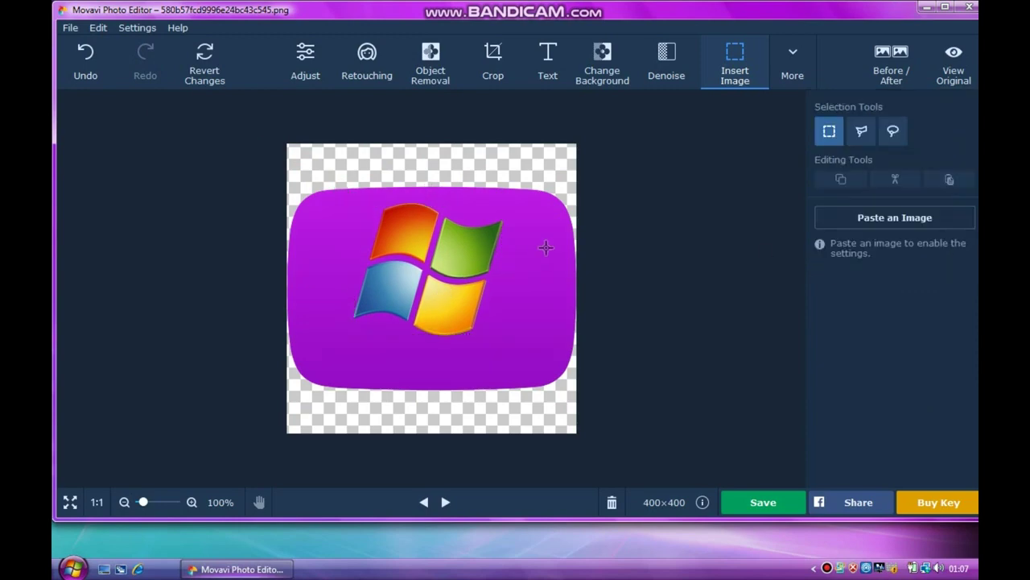
- Add the white text "Windows Vienna" at size 31 and place it below the Windows flag
click(548, 60)
click(883, 108)
double_click(547, 322)
text(Windo)
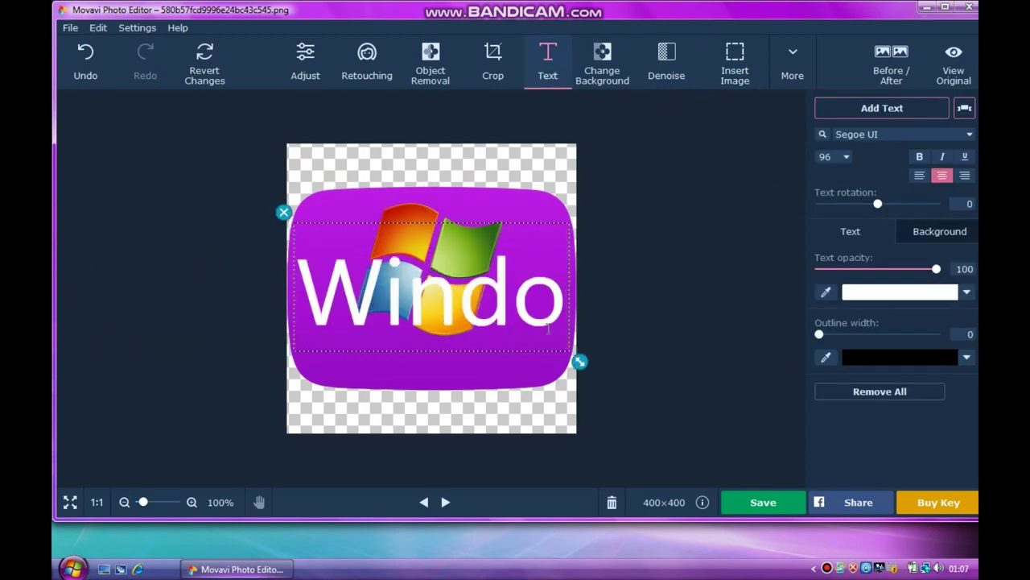
text(ws Vienna)
drag(787, 360, 523, 315)
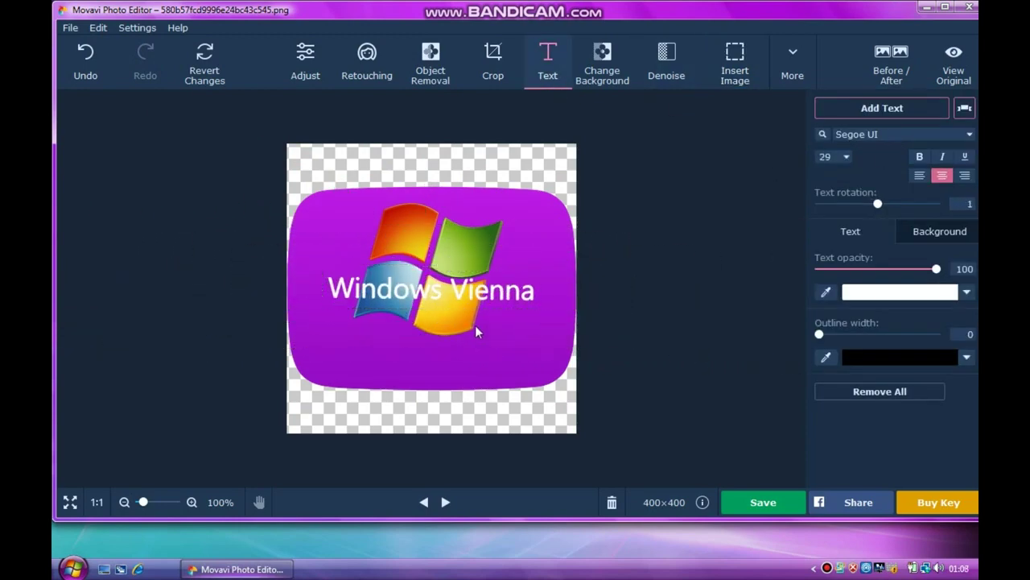
drag(467, 294, 465, 362)
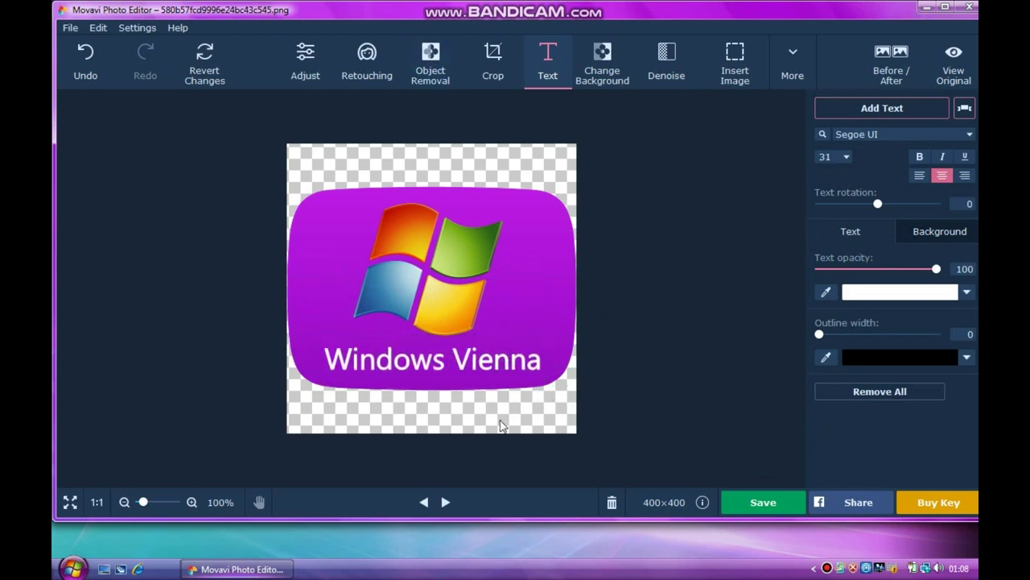
- Save the image as a PNG named "Windows Vienna Play Button" in the Pictures folder
click(757, 502)
text(W)
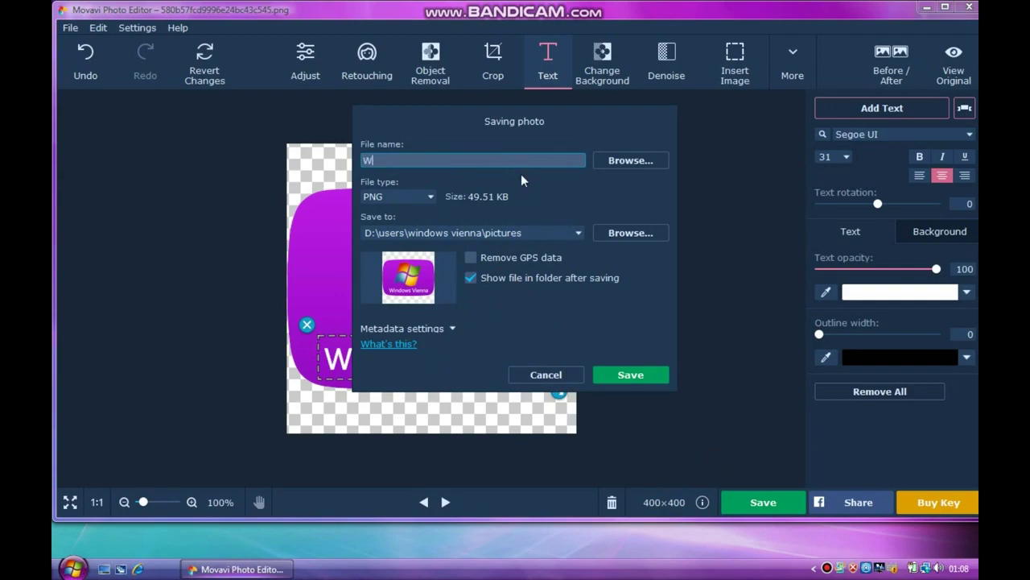
text(indows Vienna Play Button)
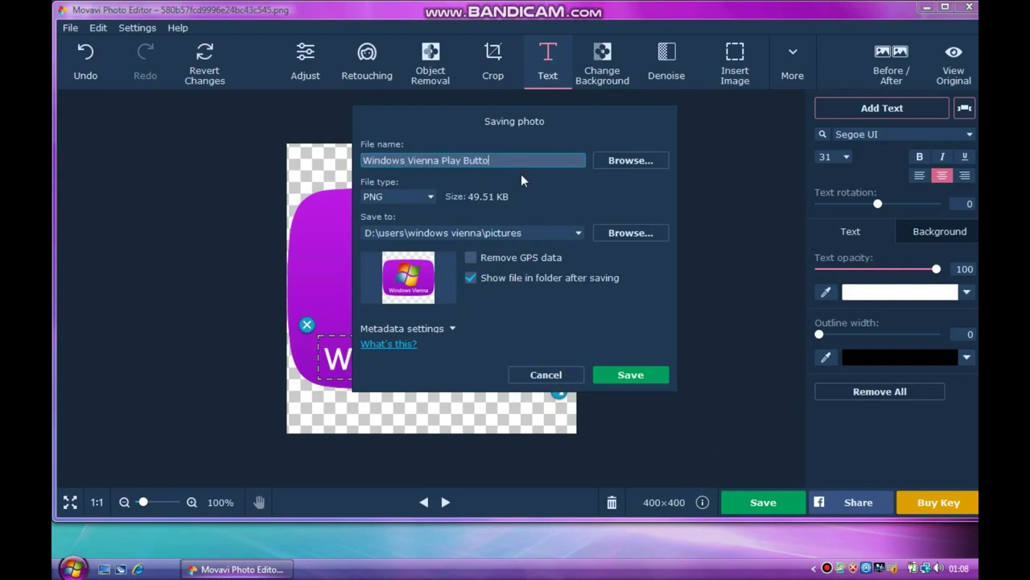
key(Return)
- Find vista play button in Pictures and compare it with Windows Vienna Play Button in Windows Photo Gallery
drag(561, 118, 683, 82)
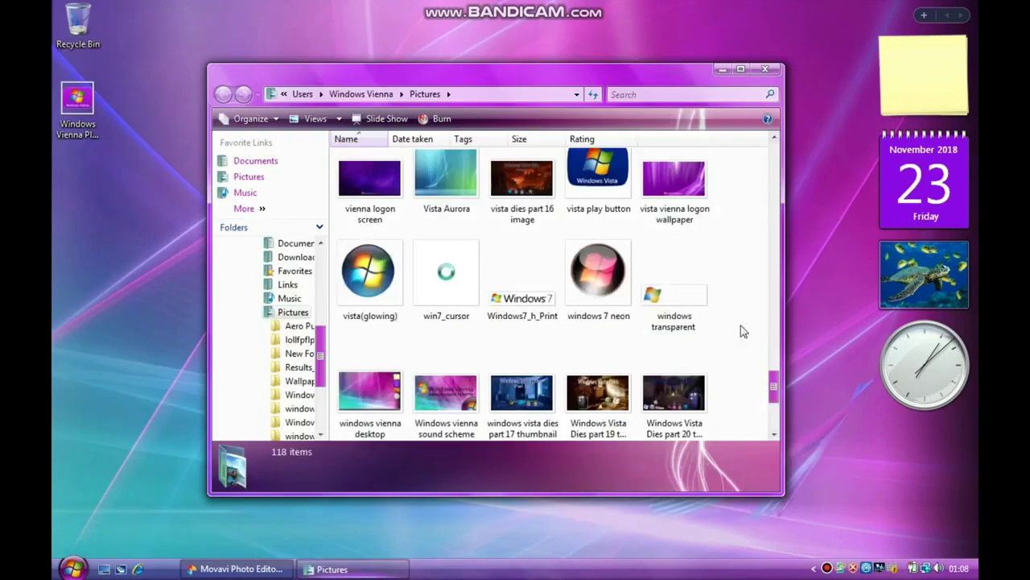
mouse_move(774, 388)
mouse_down()
mouse_move(778, 417)
mouse_move(777, 382)
mouse_up()
click(599, 234)
click(79, 101)
double_click(598, 233)
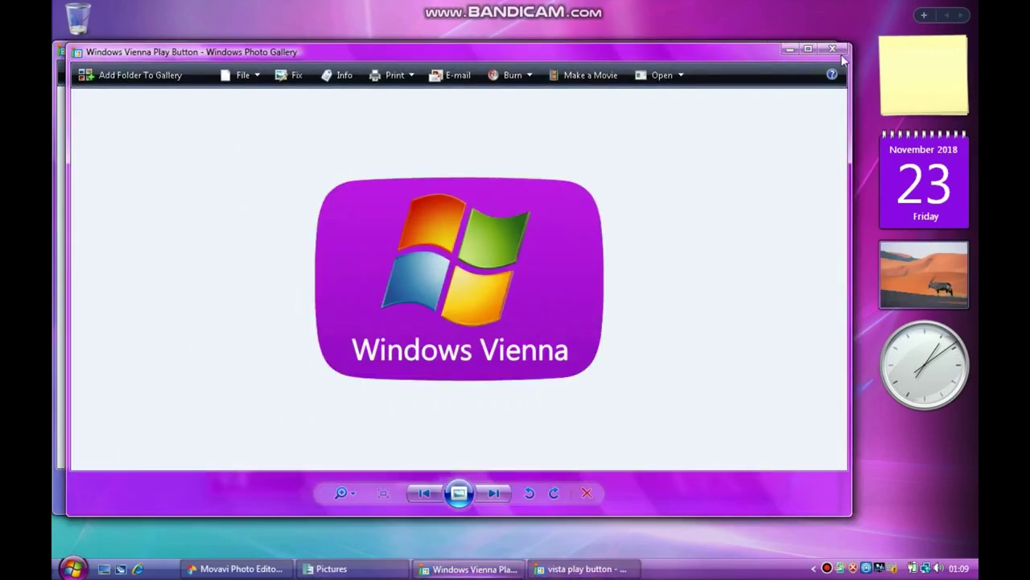
click(834, 49)
- Close the Windows Vista dies folder and maximize the Movavi Photo Editor window with windows vienna.png
key(super)
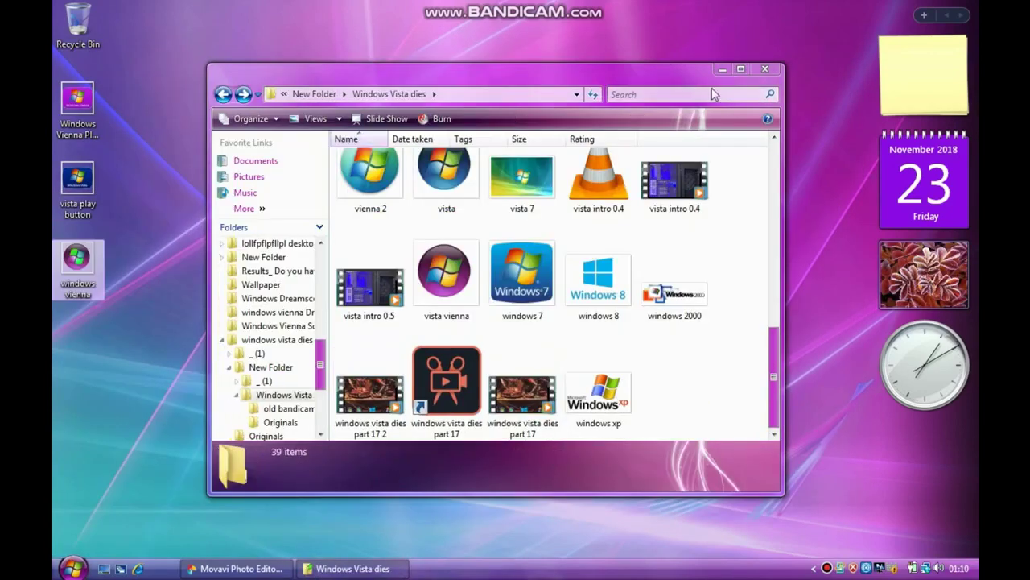
click(755, 72)
double_click(525, 13)
double_click(525, 13)
drag(525, 13, 625, 18)
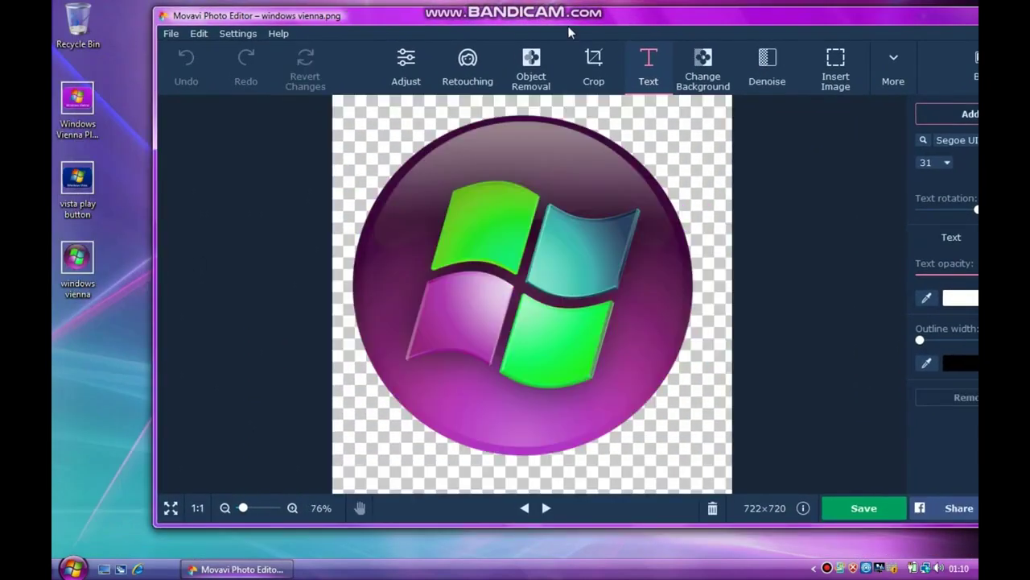
double_click(568, 24)
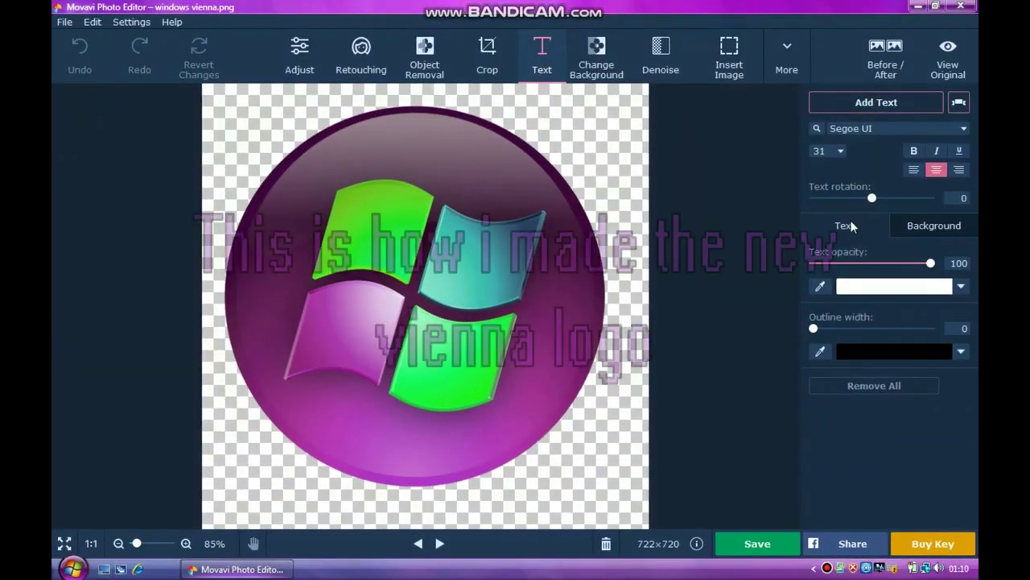
- Insert the four-colour Windows flag image into windows vienna.png
click(876, 103)
click(731, 70)
click(893, 212)
double_click(274, 153)
- Scale and move the inserted flag so it lines up with the orb's existing green and purple flag
drag(636, 491, 428, 307)
drag(365, 249, 456, 329)
drag(519, 387, 547, 413)
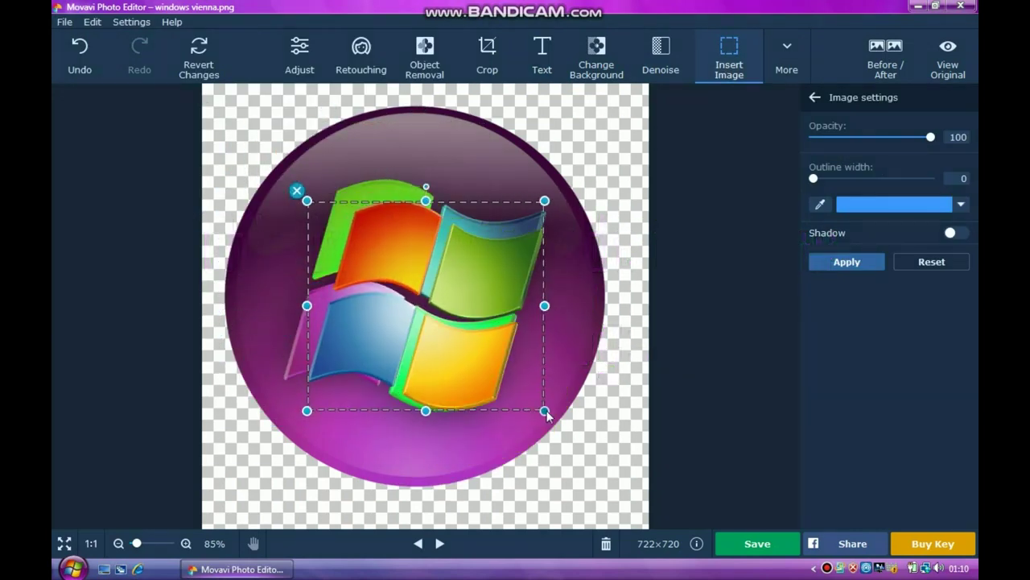
drag(491, 366, 474, 347)
drag(529, 393, 547, 411)
drag(480, 391, 479, 389)
- Apply the inserted flag, undoing and reapplying it with small alignment corrections over the original flag
click(868, 263)
click(79, 57)
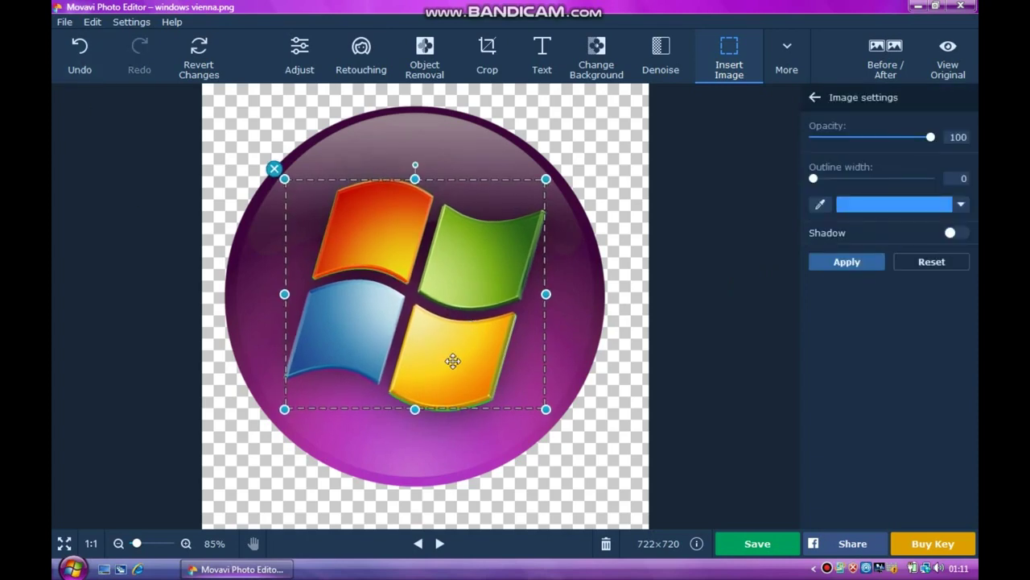
click(847, 262)
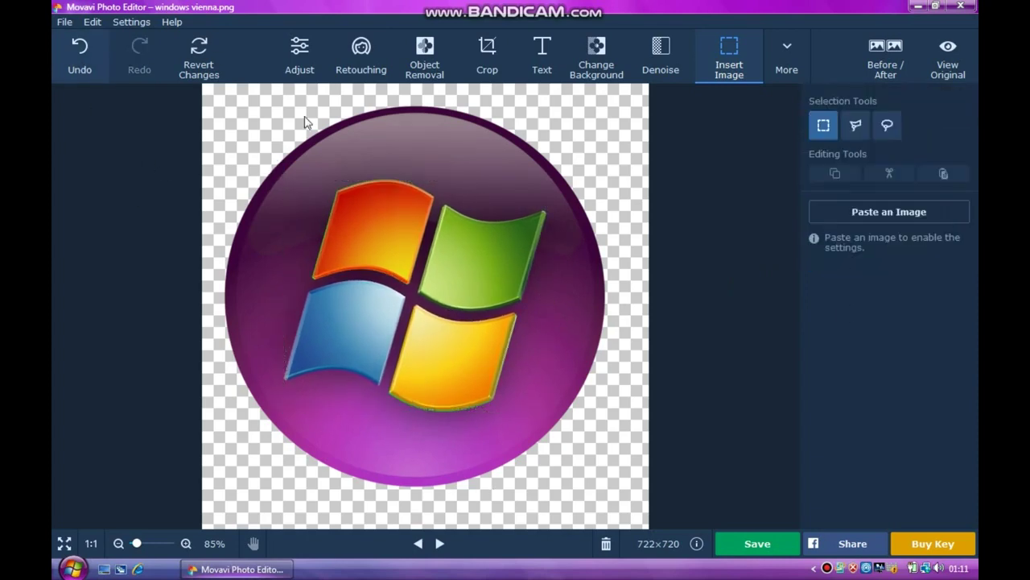
key(ctrl+z)
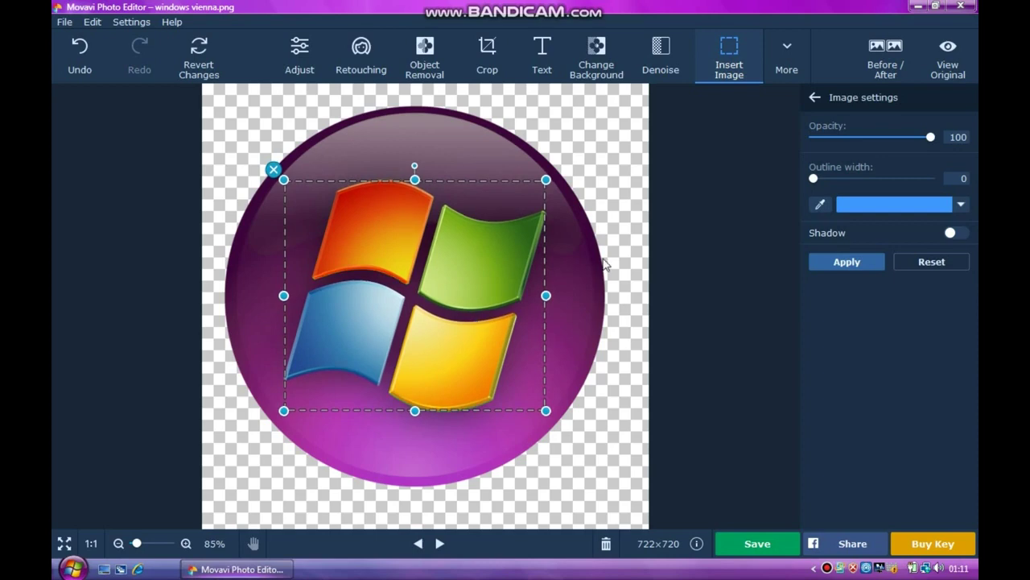
key(Return)
- Save the edited orb as a PNG named "how i created the new windows vienna logo" in the Pictures folder
key(ctrl+s)
text(how)
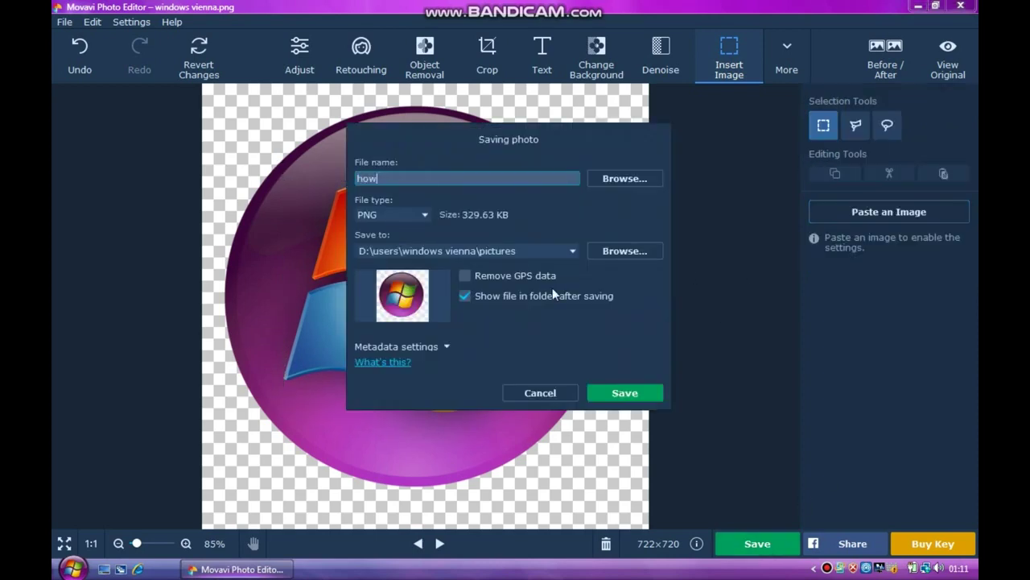
text( i created new windows vienna)
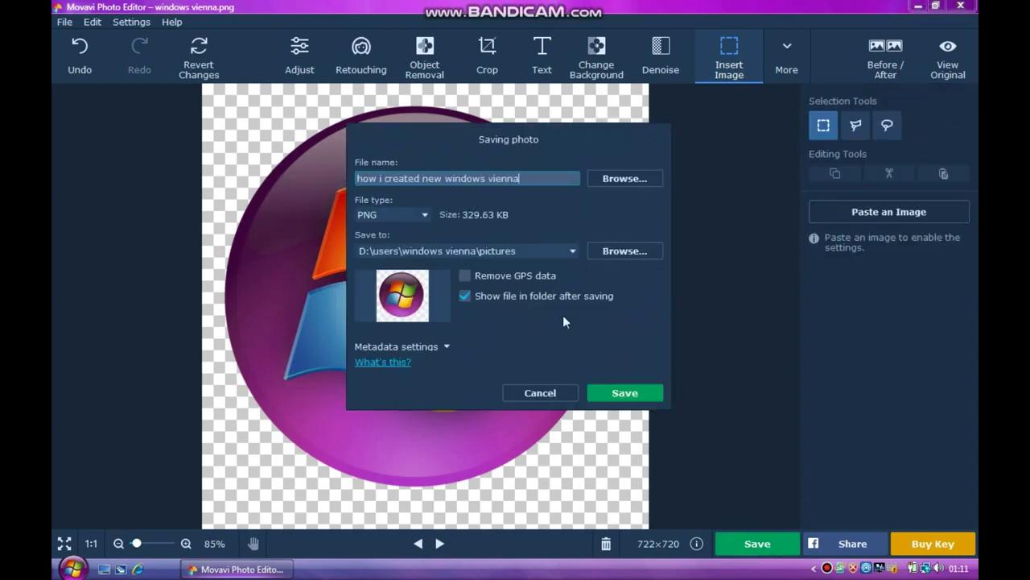
double_click(426, 178)
text(the new)
click(575, 179)
text(logo)
key(ctrl+shift+Left)
key(ctrl+shift+Left)
key(ctrl+shift+Left)
key(ctrl+shift+Left)
key(ctrl+shift+Left)
key(ctrl+shift+Left)
key(ctrl+shift+Left)
key(ctrl+shift+Left)
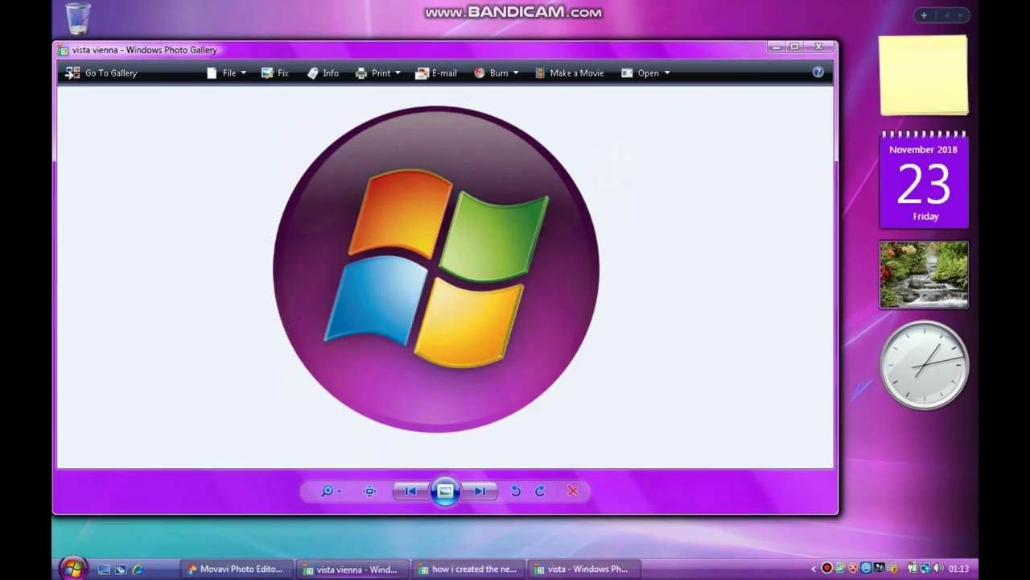
- Compare the vista, vista vienna and newly saved logo images in Windows Photo Gallery, then close the viewer
click(439, 574)
click(546, 576)
click(514, 576)
click(541, 575)
click(514, 576)
click(407, 577)
click(538, 575)
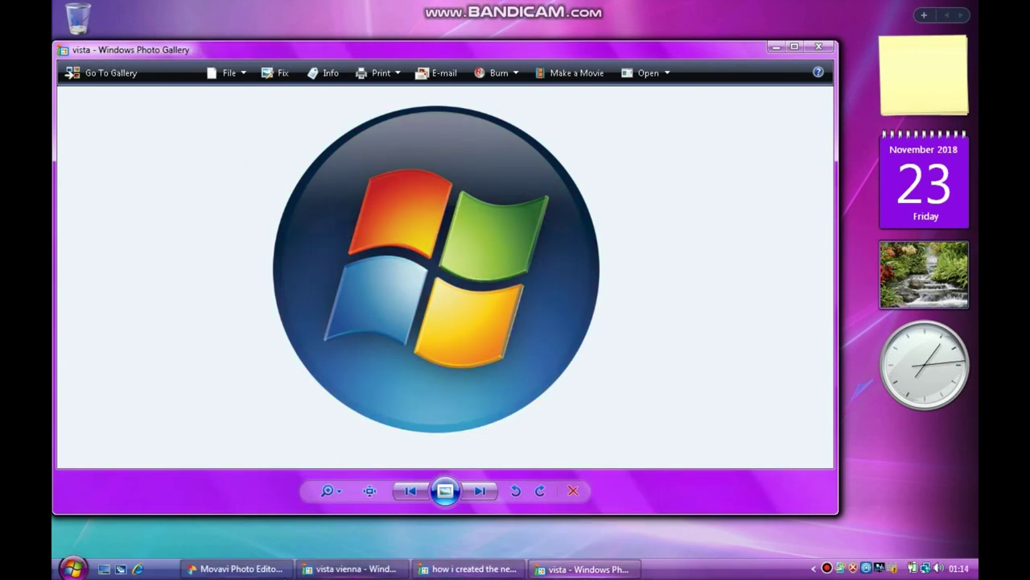
click(401, 575)
click(537, 574)
click(515, 575)
click(519, 572)
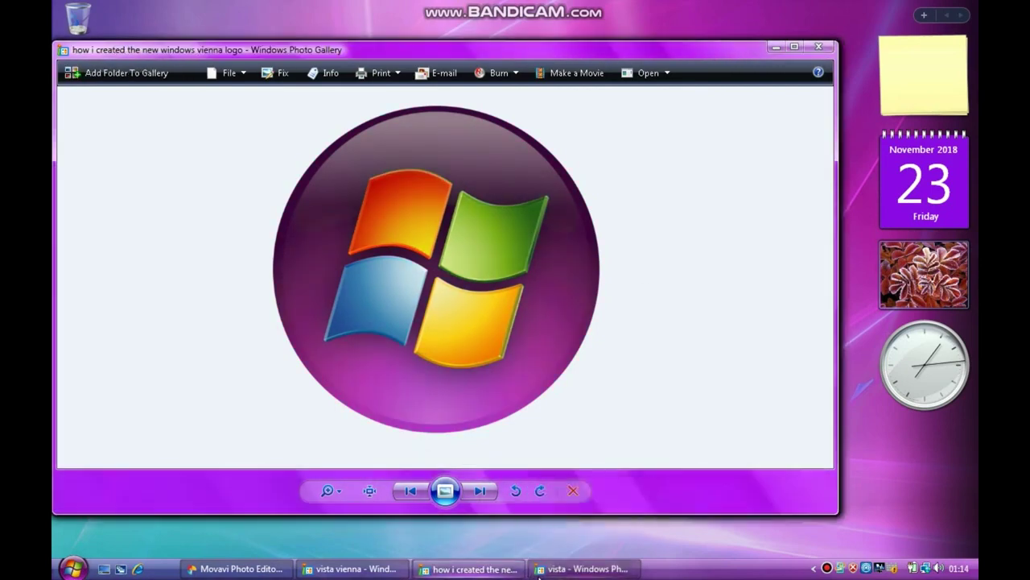
click(519, 572)
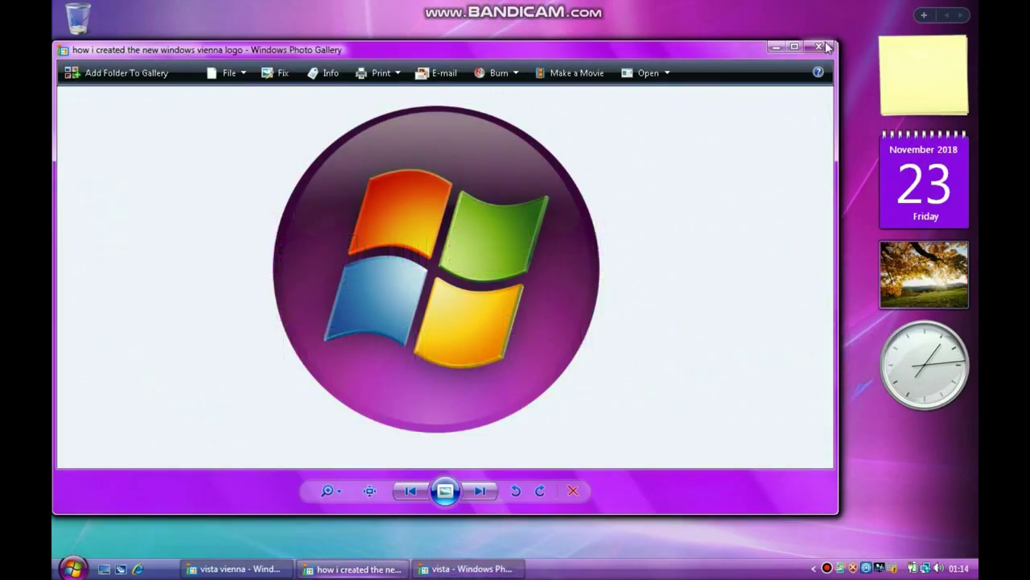
click(827, 47)
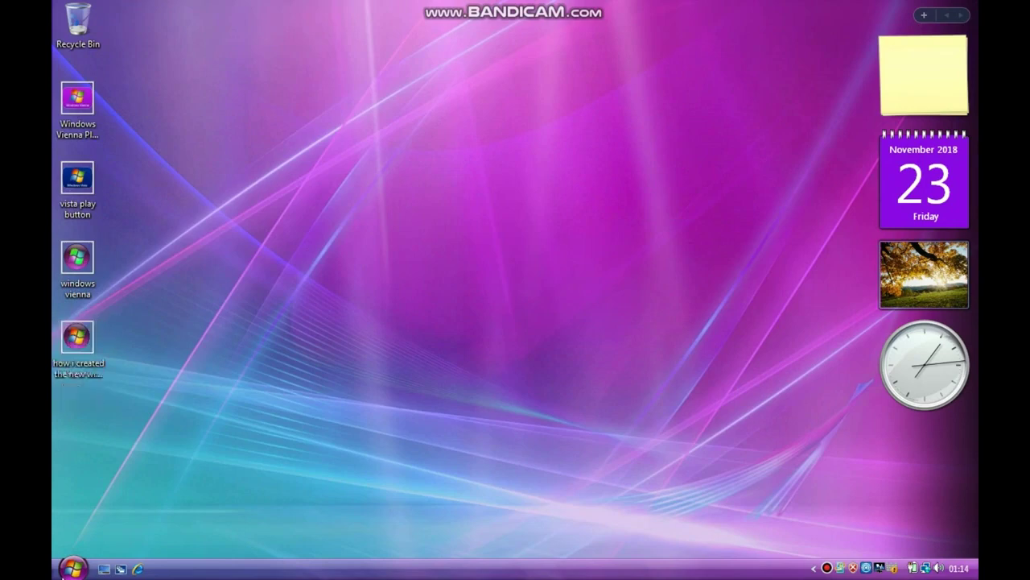
- Rename the newly saved logo file on the desktop as "Windows Vienna 2"
right_click(104, 327)
click(185, 524)
text(Windows)
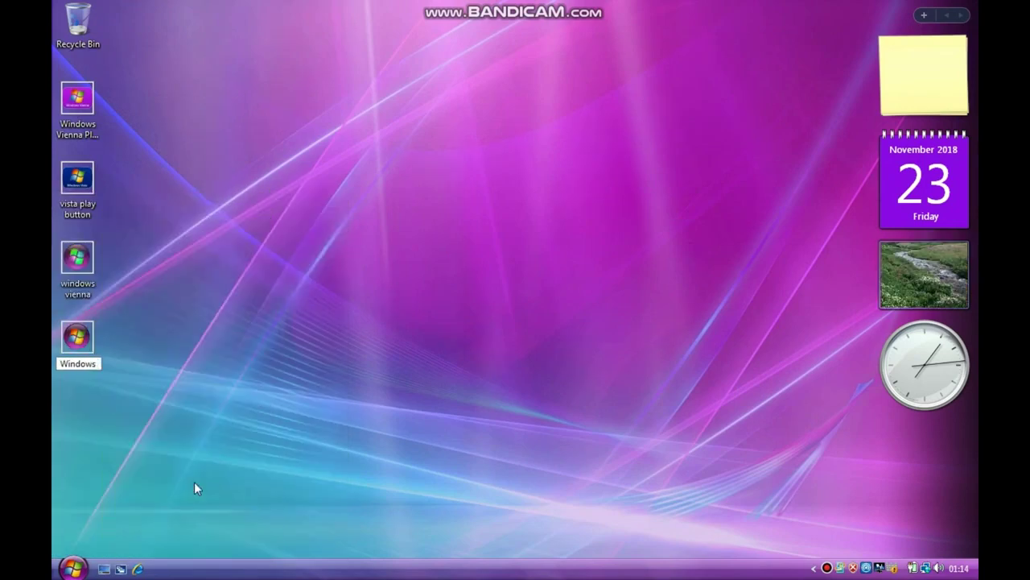
text( Vienna)
key(backslash)
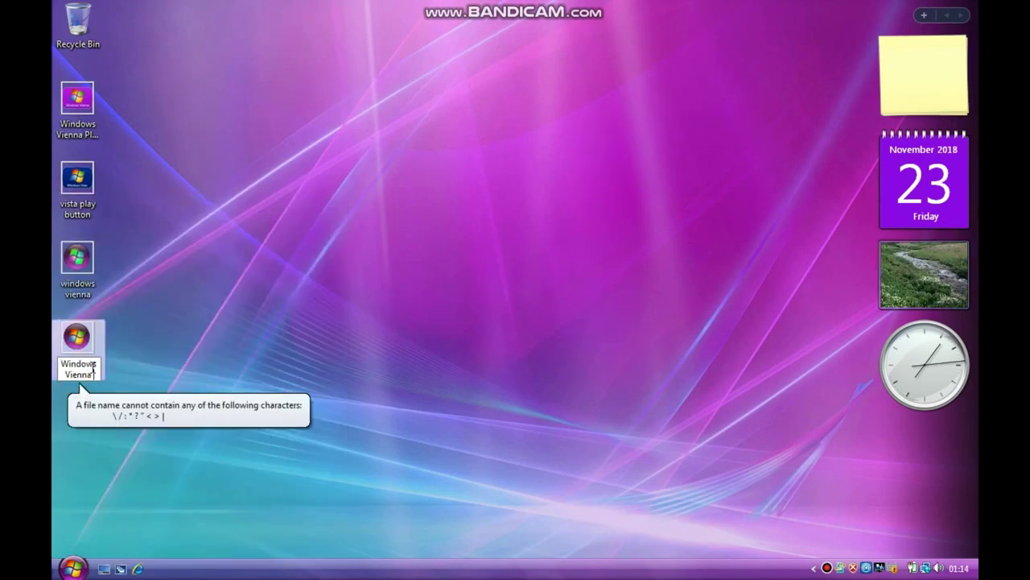
- Browse to the Pictures folder and open its windows vista dies subfolder
click(73, 568)
click(280, 352)
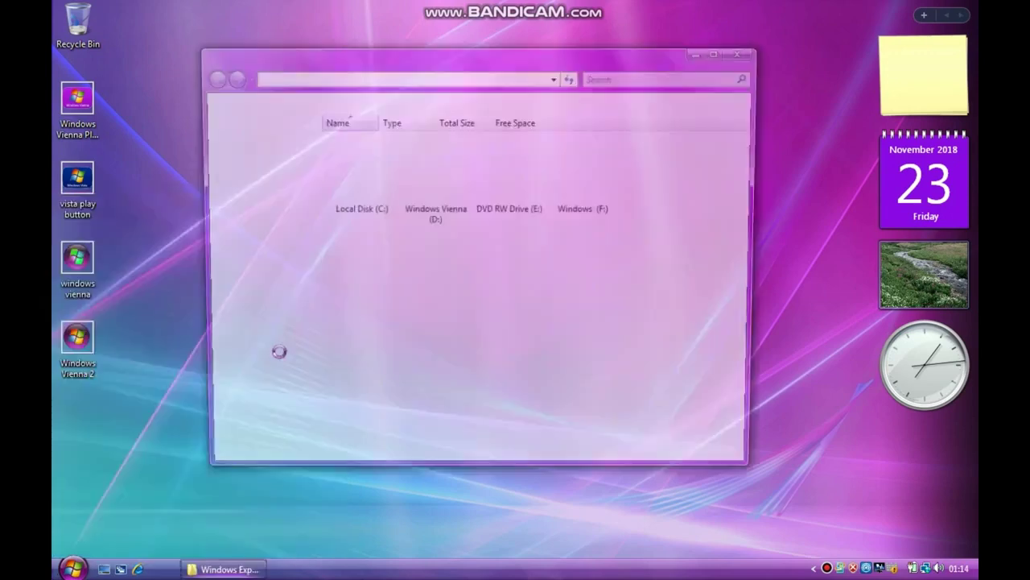
click(250, 175)
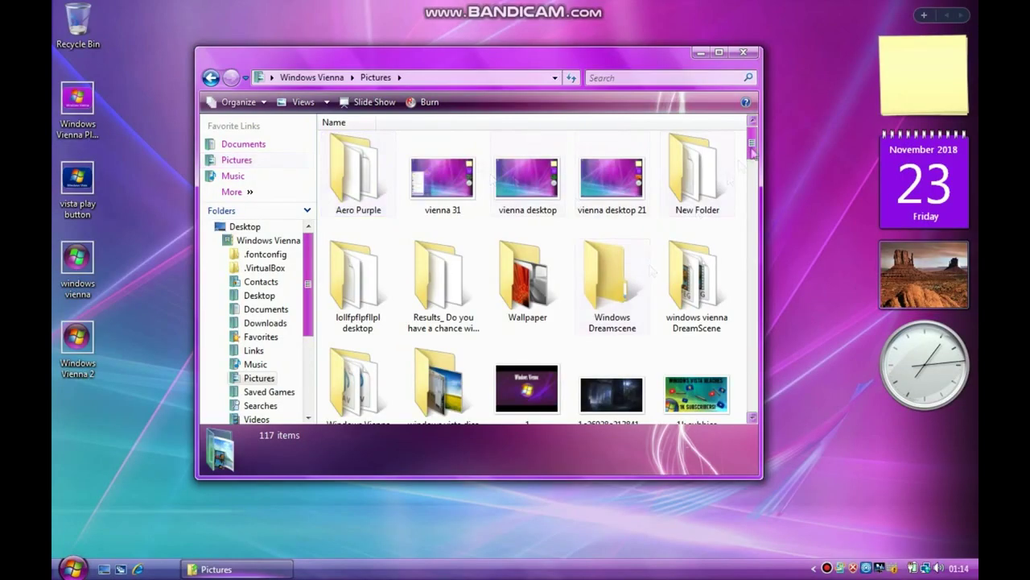
mouse_move(752, 150)
mouse_down()
mouse_move(763, 271)
mouse_move(749, 150)
mouse_up()
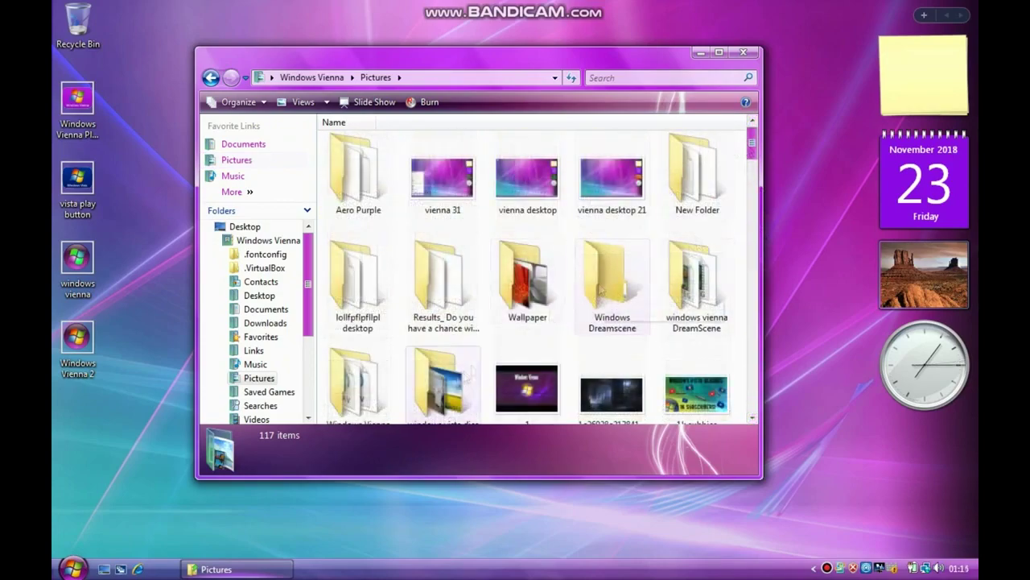
double_click(474, 372)
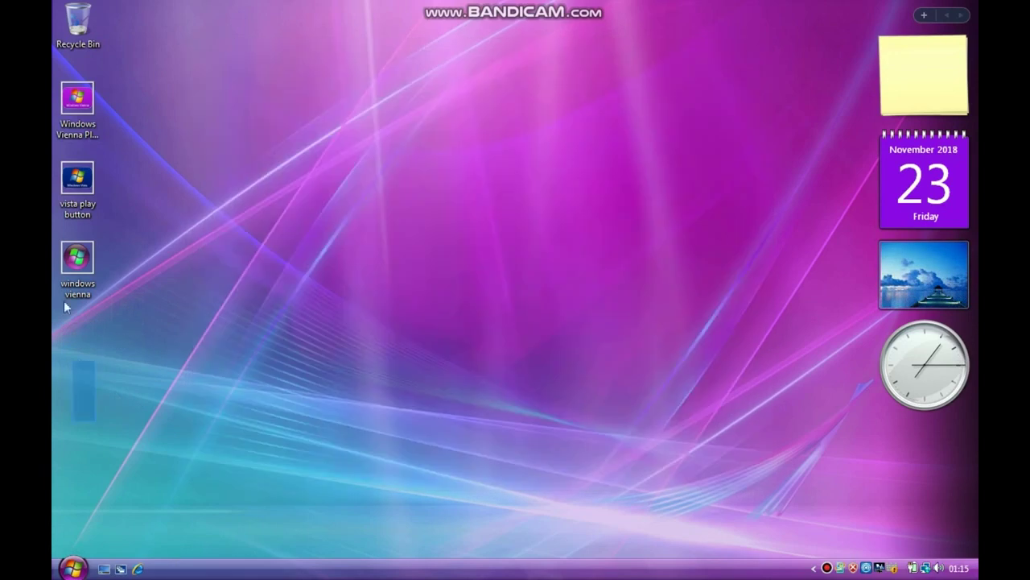
- Move the Windows Vienna Play Button and vista play button images from the desktop into the Pictures folder, then close the folder
drag(167, 172, 56, 120)
click(73, 569)
click(277, 266)
drag(132, 105, 435, 142)
drag(525, 186, 527, 187)
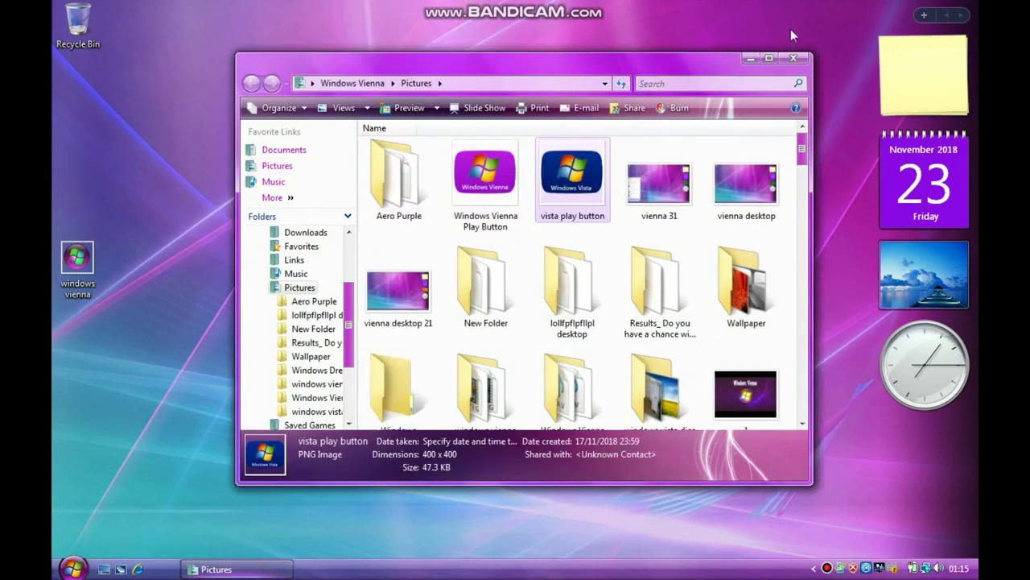
click(794, 58)
- Browse from the Pictures folder up to the Windows Vienna user folder, then minimize the window
click(73, 568)
click(289, 274)
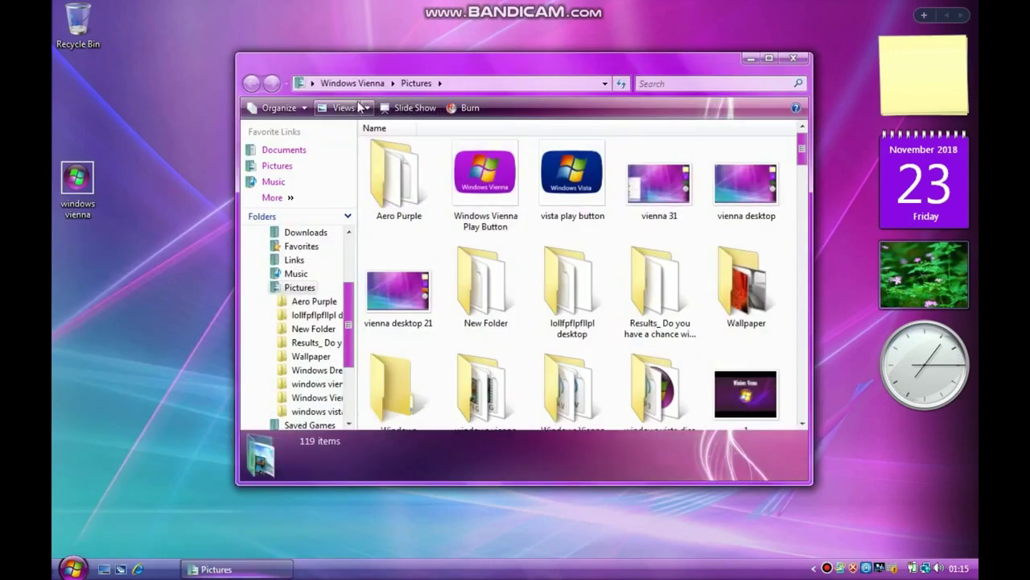
click(359, 85)
scroll(442, 322, down, 1)
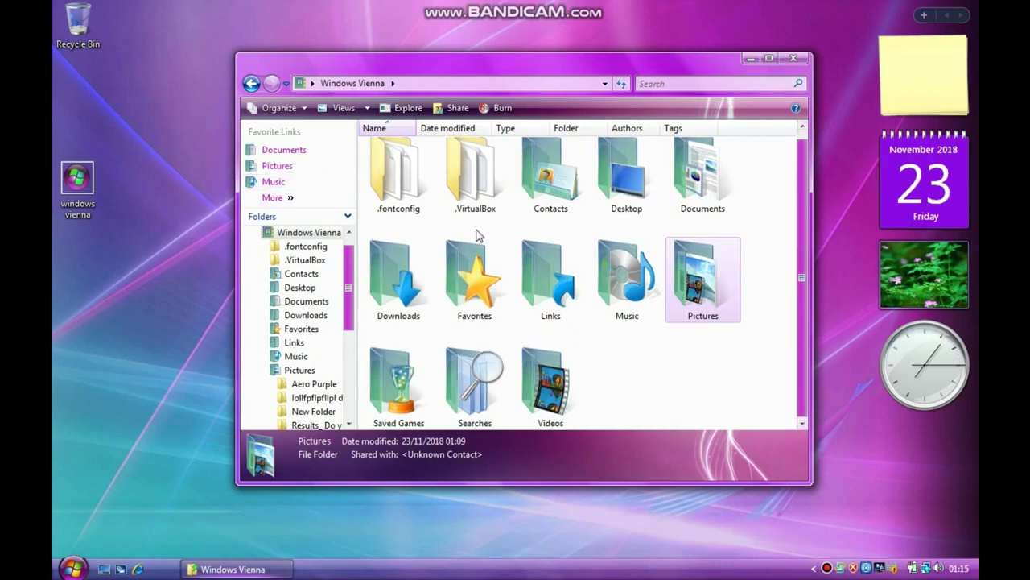
click(624, 191)
click(750, 58)
- Open the desktop background settings and set the picture location to the DreamScene videos folder under D:\Users\Windows Vienna\Videos
right_click(735, 76)
click(750, 266)
click(464, 191)
click(462, 186)
click(450, 321)
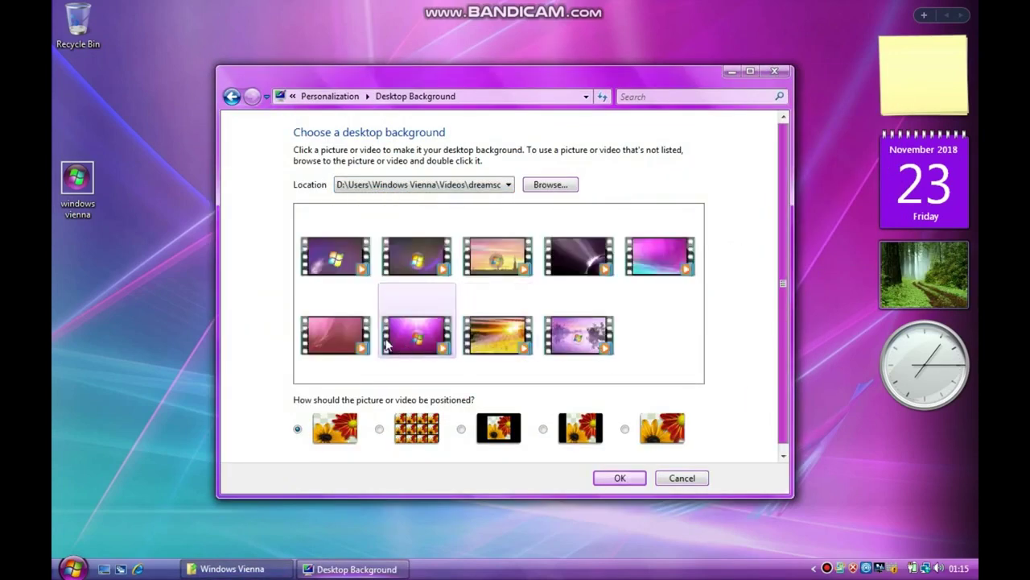
- Apply the pink streaks video as the desktop background and view it on the cleared desktop
click(349, 331)
click(732, 72)
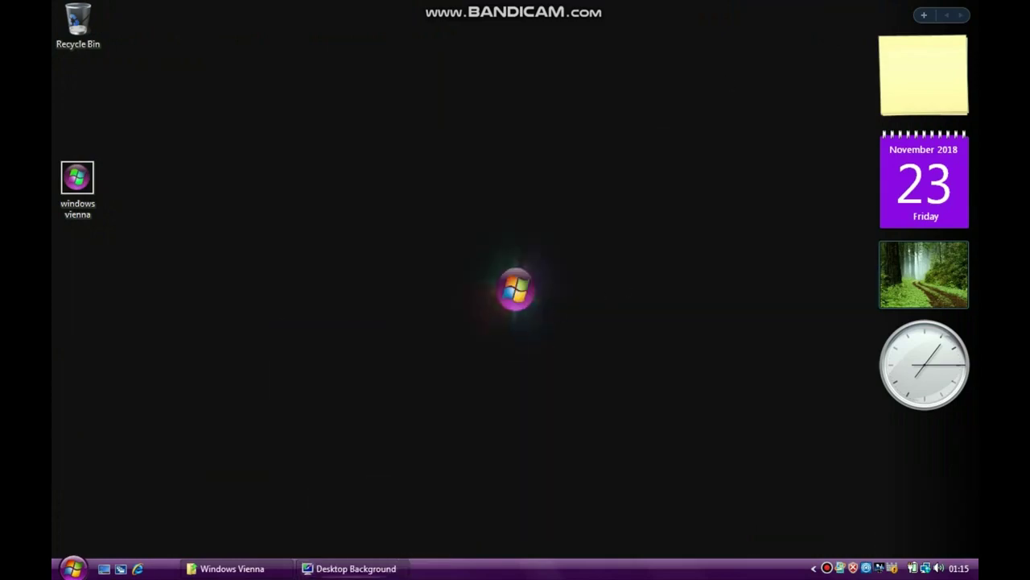
click(350, 568)
click(620, 477)
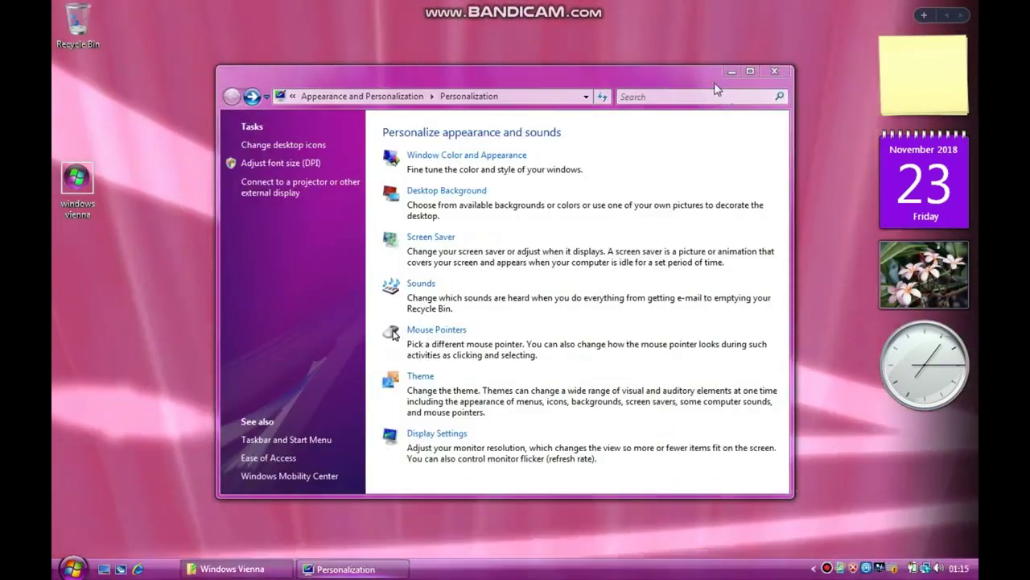
click(732, 71)
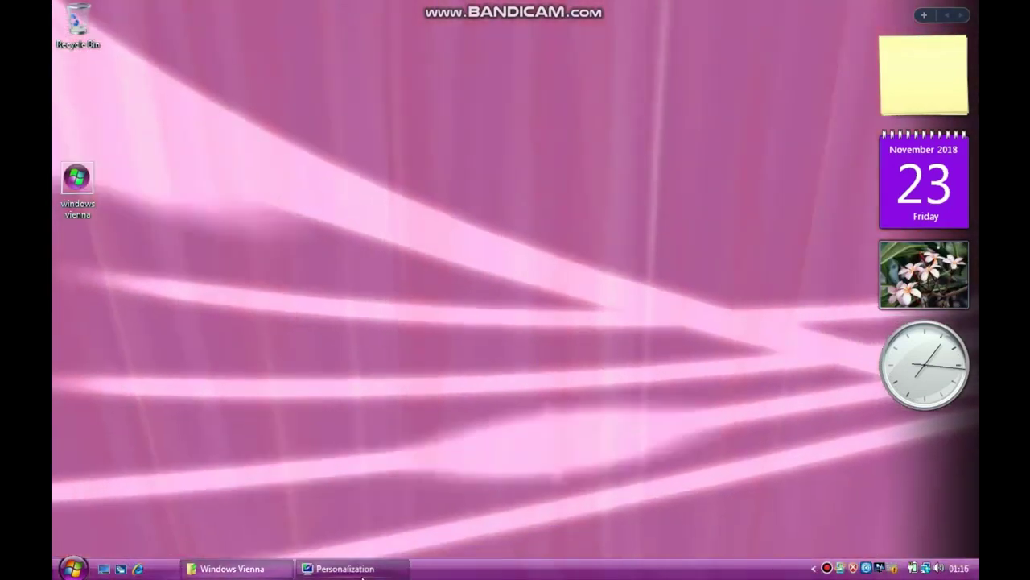
key(super)
key(super)
- Return to the desktop background settings and preview the dark purple video with the large Windows orb
click(350, 569)
click(447, 191)
click(440, 312)
click(732, 71)
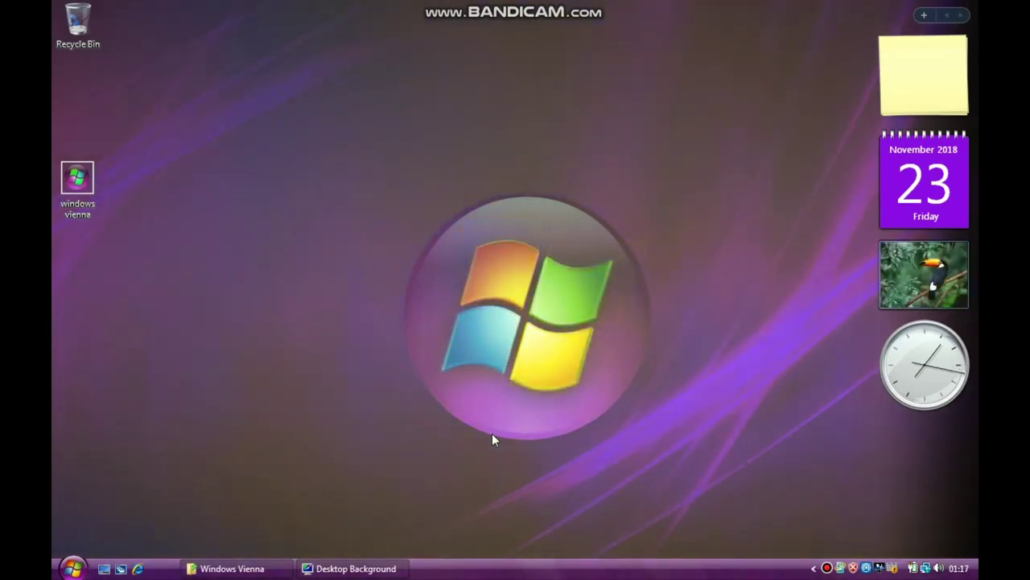
- Preview the sunset city skyline video with the Windows orb as the desktop background
click(353, 568)
click(497, 256)
click(731, 71)
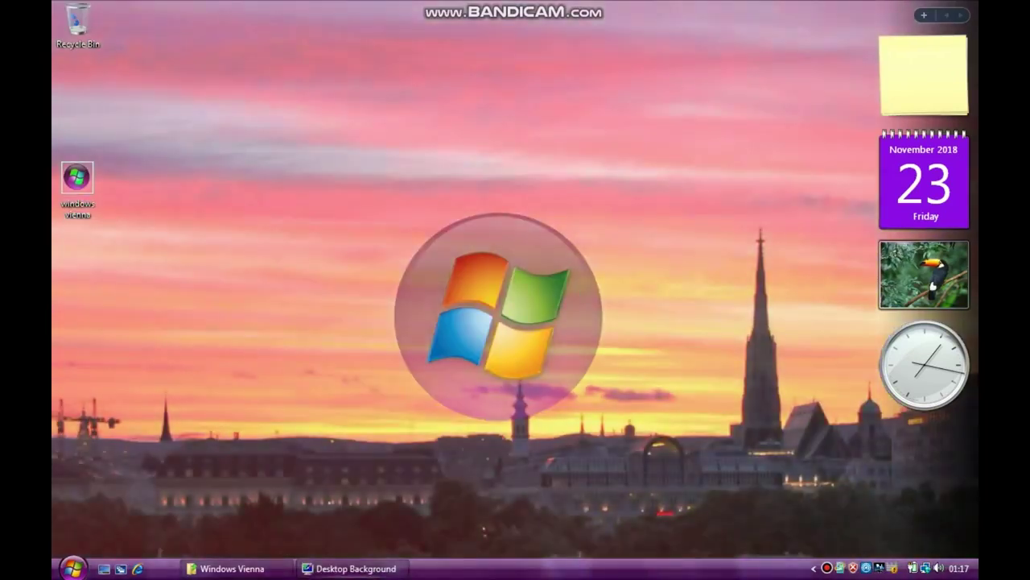
- Preview the golden sunrise video, followed by the purple light rays video with the Windows logo, as the desktop background
click(353, 569)
click(497, 334)
mouse_move(379, 575)
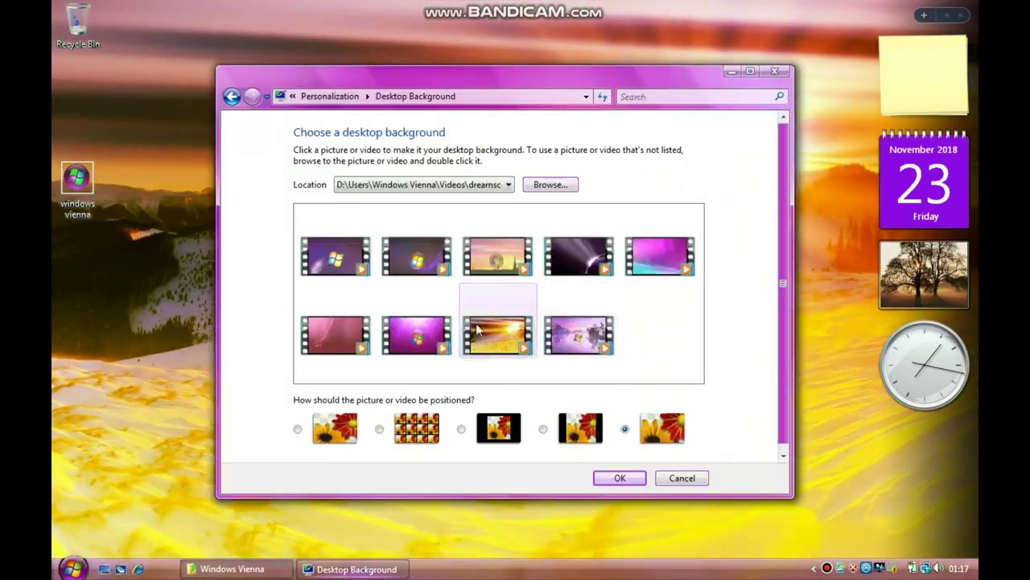
click(416, 335)
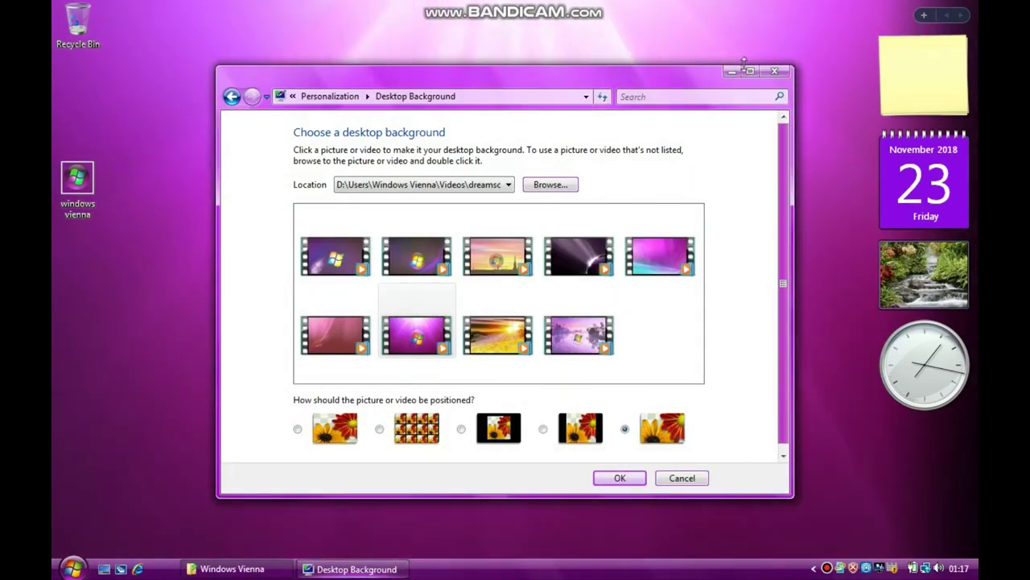
click(731, 71)
- Preview the dark purple video with the glowing arc as the desktop background
click(356, 568)
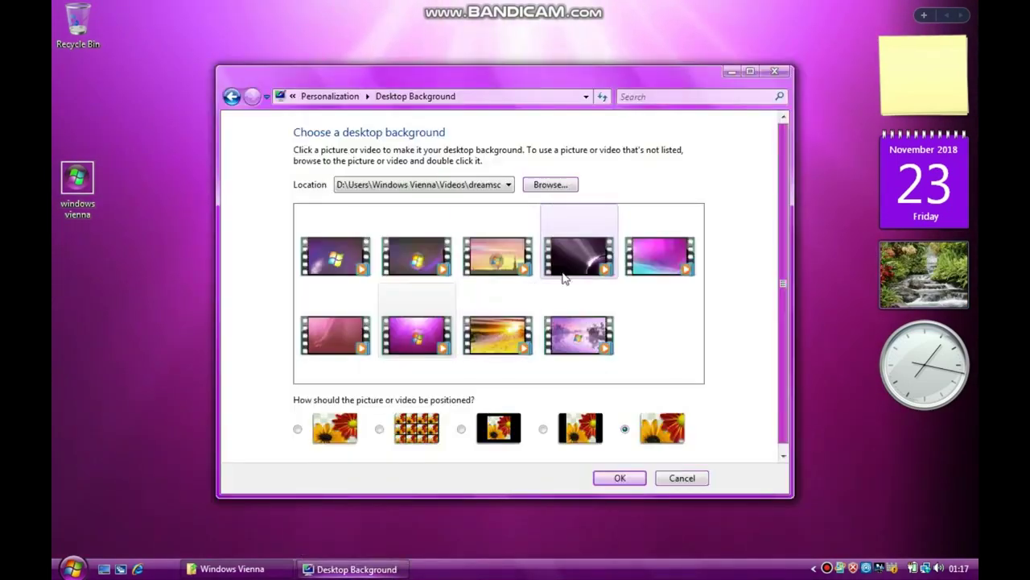
click(579, 256)
click(732, 71)
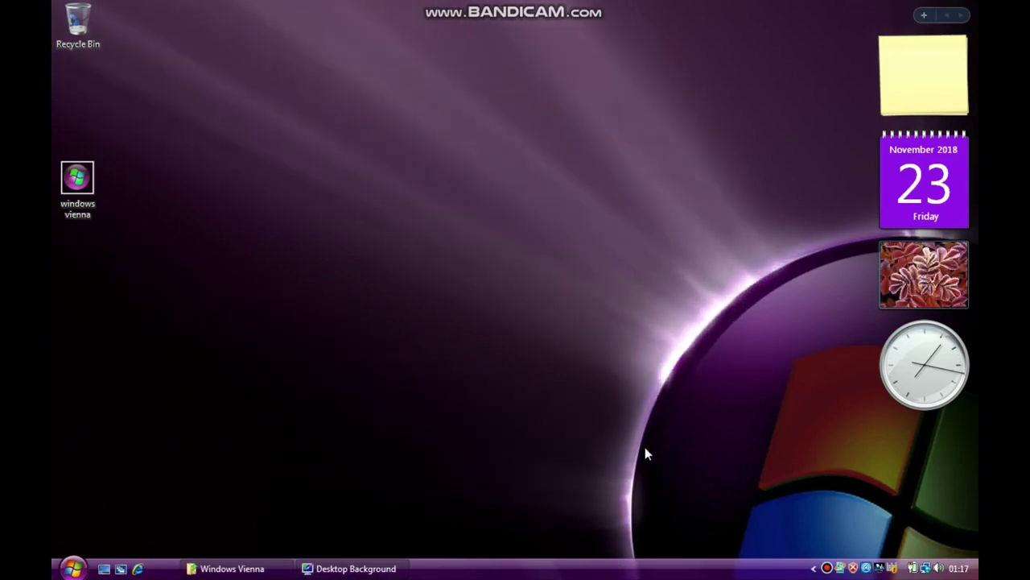
- Preview the pink and turquoise aurora video as the desktop background
click(348, 569)
click(661, 256)
mouse_move(351, 568)
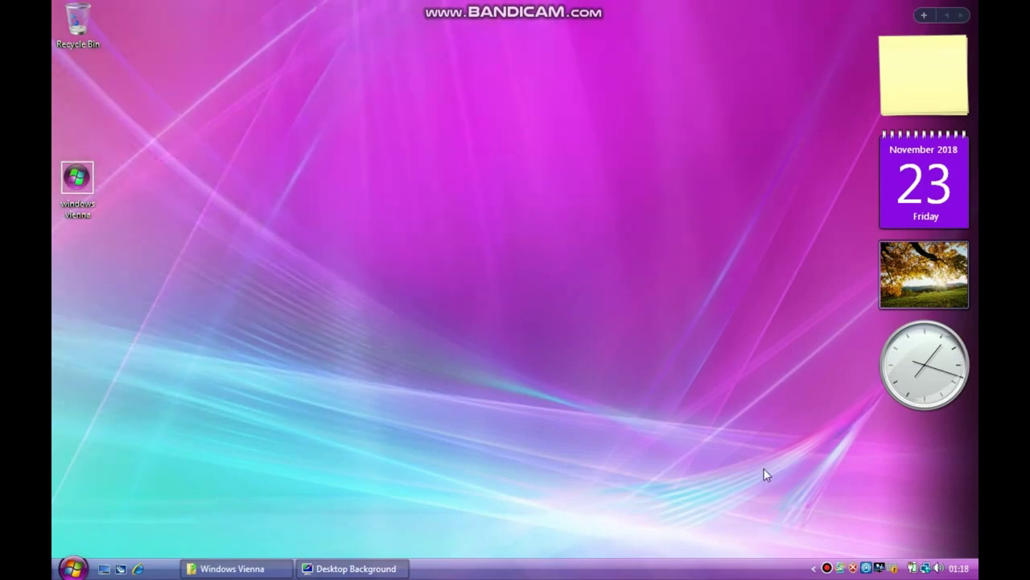
click(815, 512)
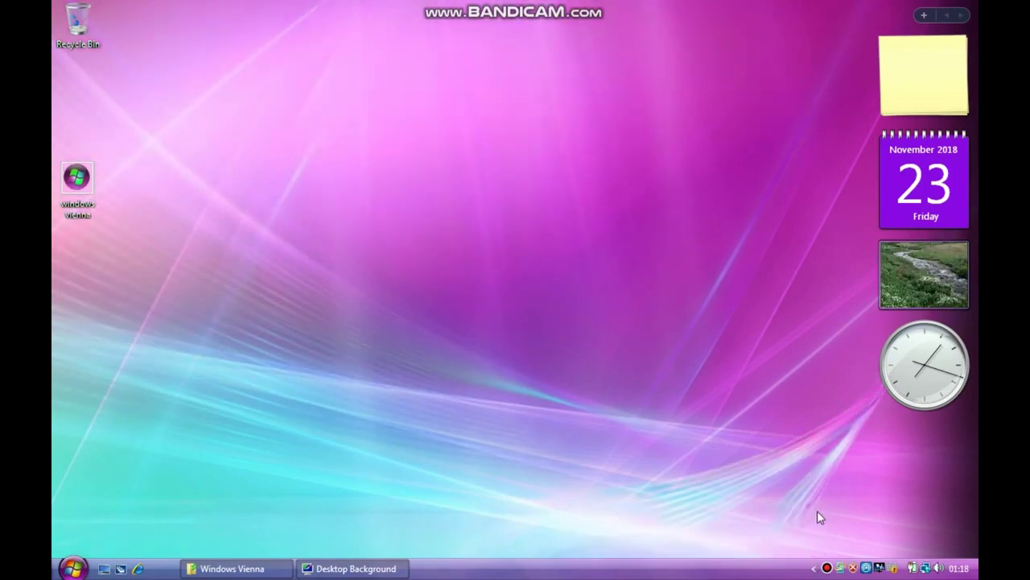
- Apply the purple lake video with the Windows Vienna logo as the desktop background
click(351, 568)
click(573, 337)
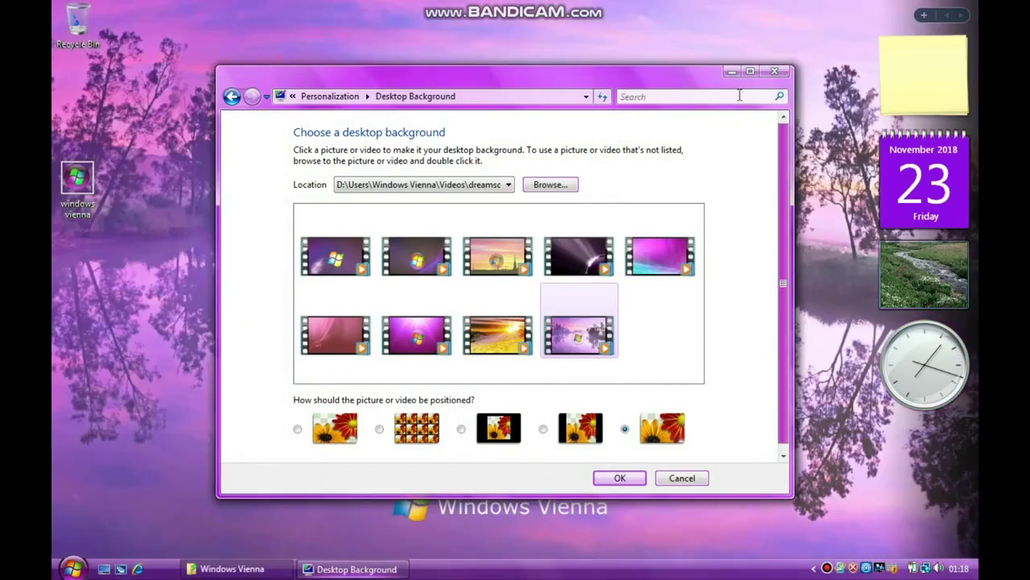
click(619, 477)
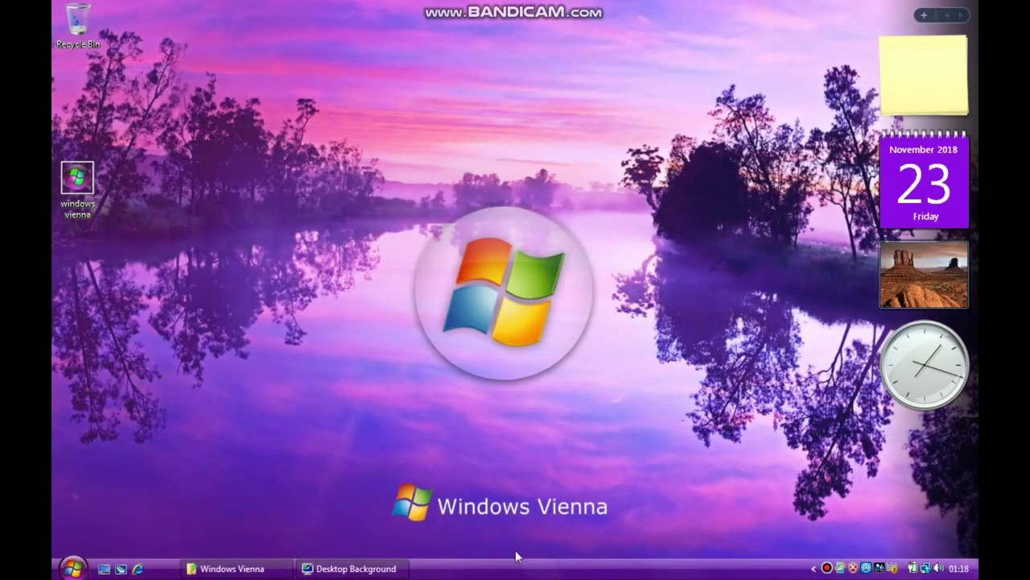
- Set the pink and turquoise aurora image from Windows Wallpapers as the desktop background
click(351, 568)
click(472, 185)
click(472, 200)
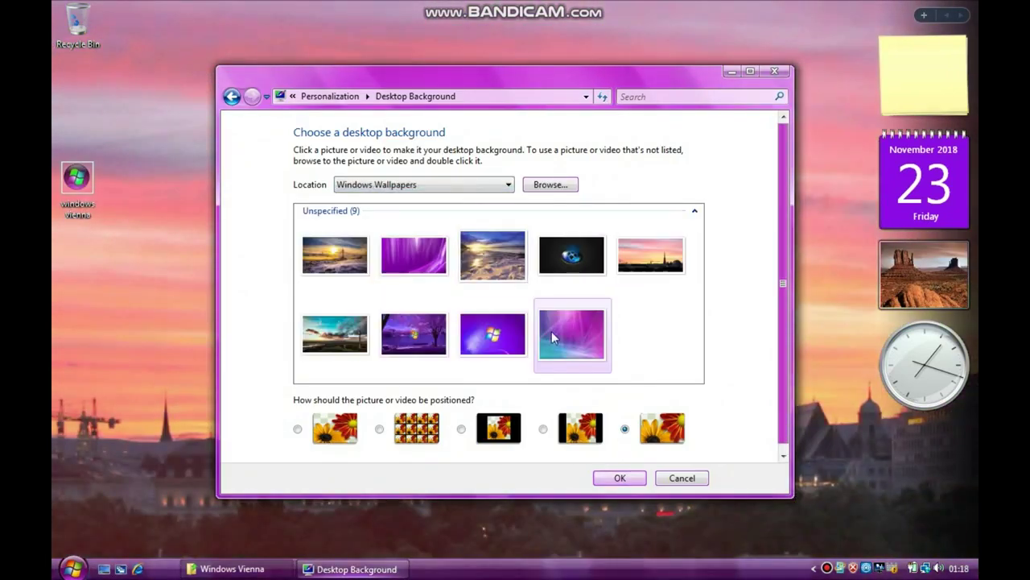
click(572, 337)
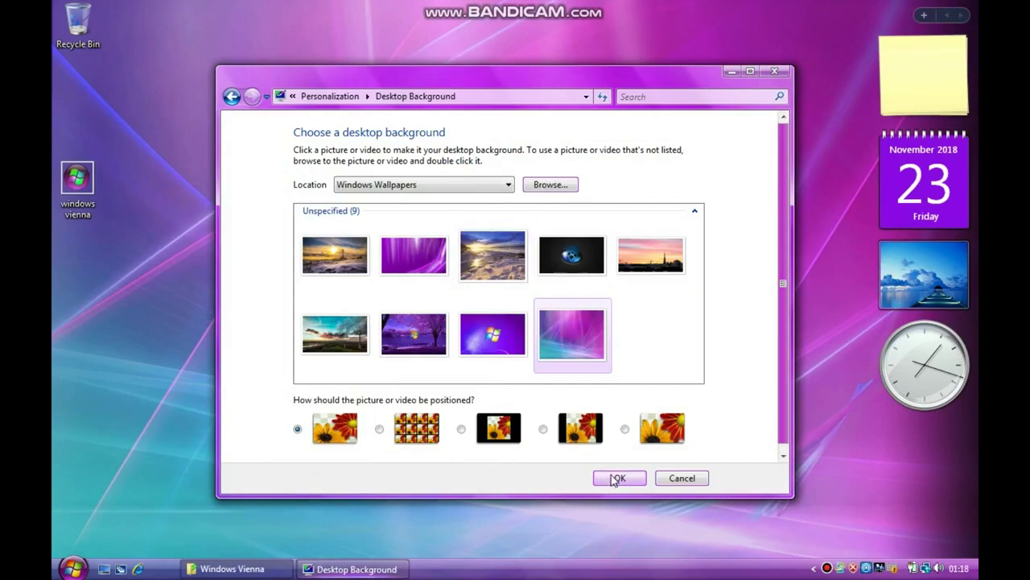
click(620, 477)
click(867, 502)
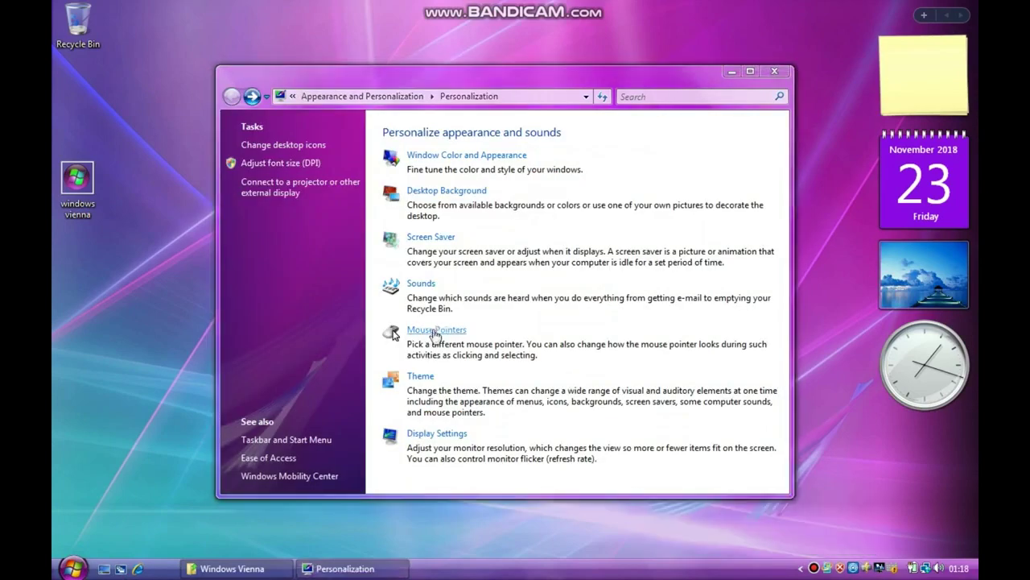
- Look at the mouse pointer settings and cycle through the open windows with Flip 3D
click(436, 329)
click(278, 397)
key(super+Tab)
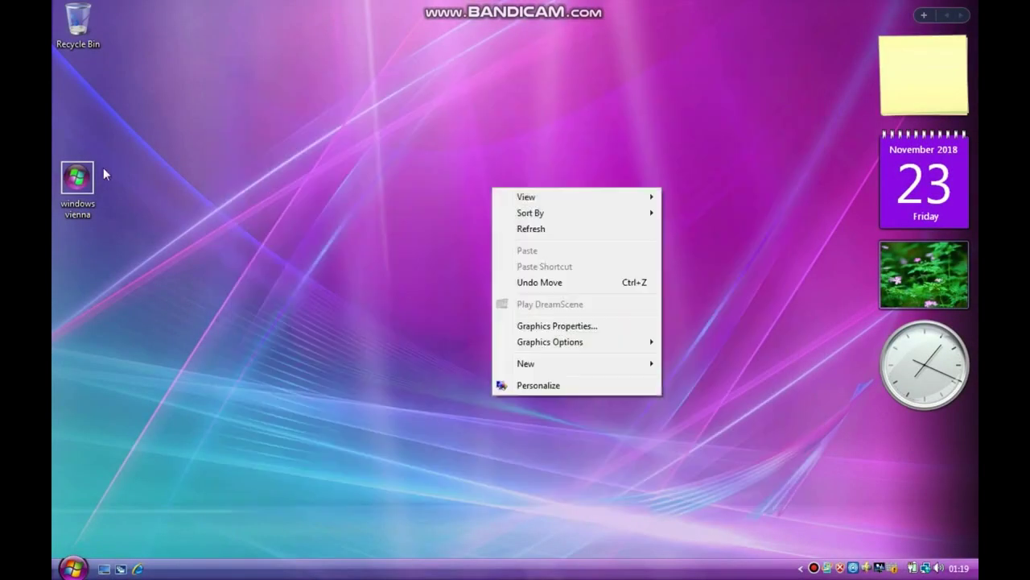
- Open the Pictures folder and look through its images and subfolders
click(74, 568)
click(74, 569)
click(74, 568)
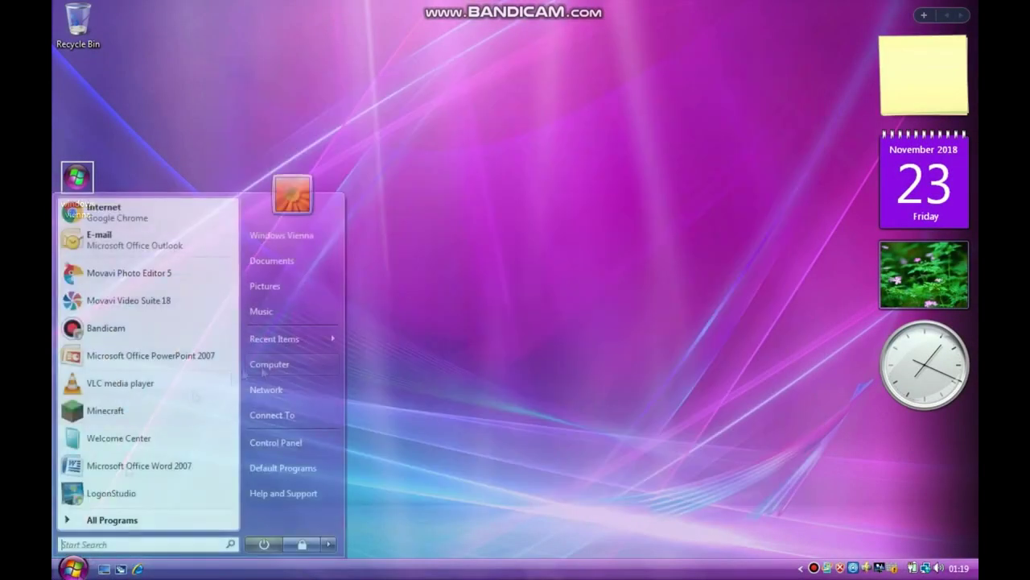
click(265, 285)
drag(803, 149, 819, 239)
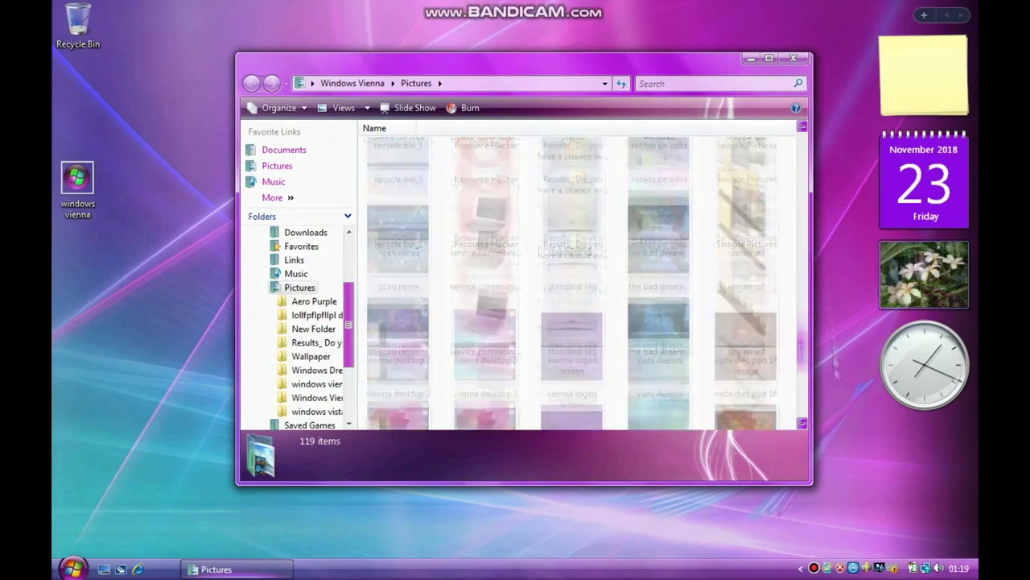
drag(839, 382, 802, 378)
- Check the subfolder contents in Pictures and move the windows vienna image from the desktop into the open folder
double_click(641, 325)
double_click(463, 209)
double_click(475, 198)
double_click(476, 198)
click(251, 84)
drag(86, 193, 583, 250)
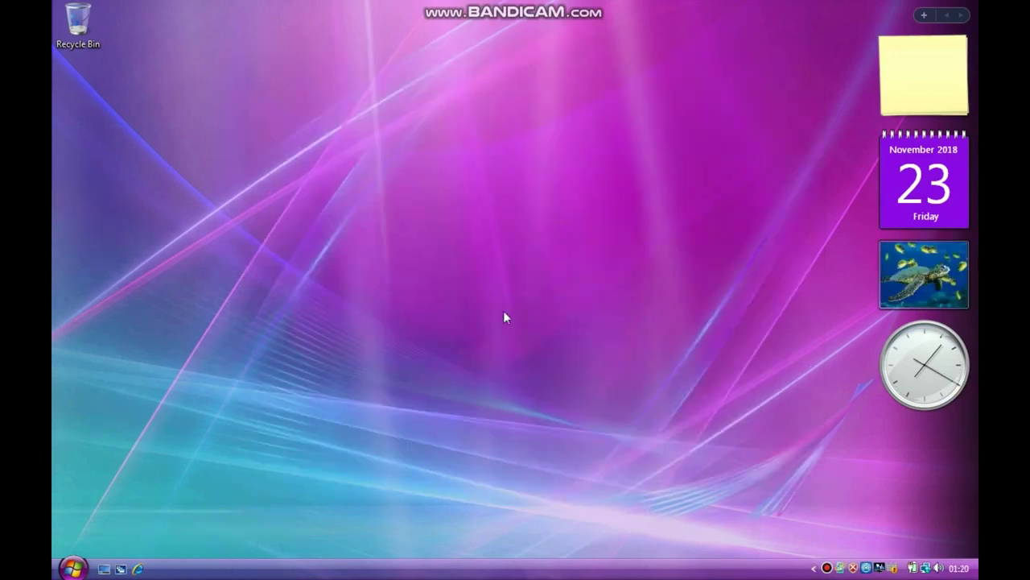
- Shut down the computer
key(super)
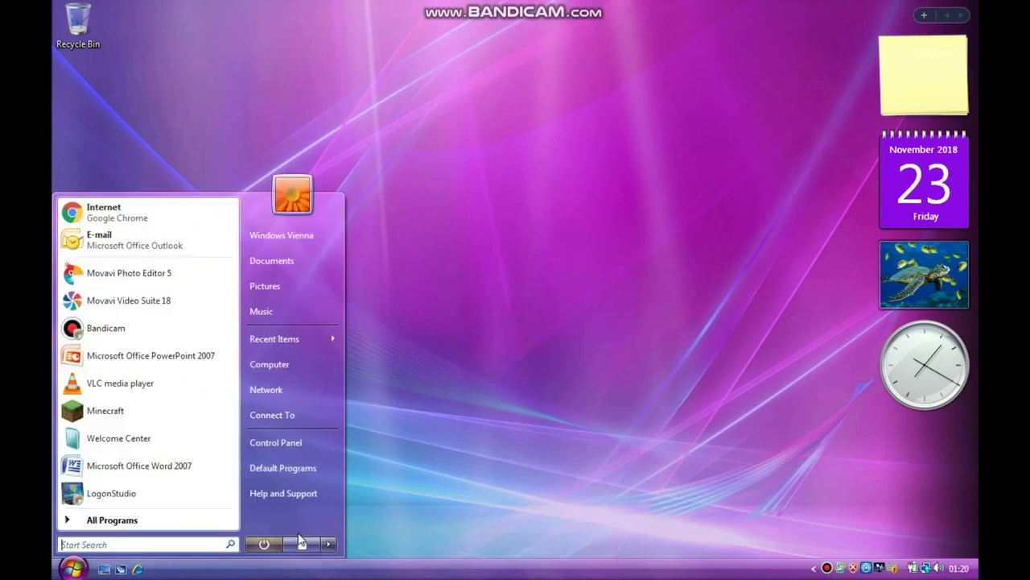
click(328, 545)
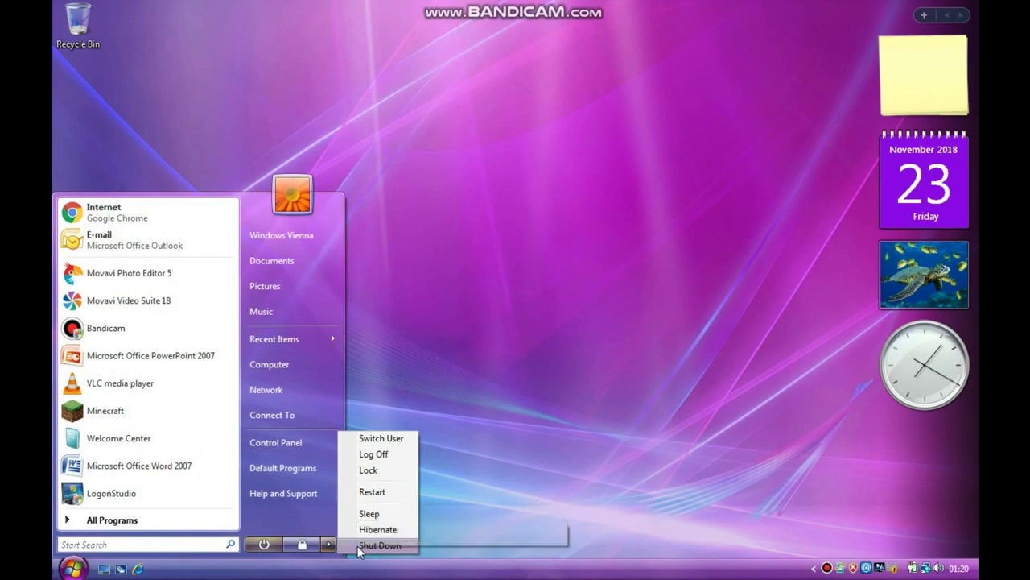
click(360, 546)
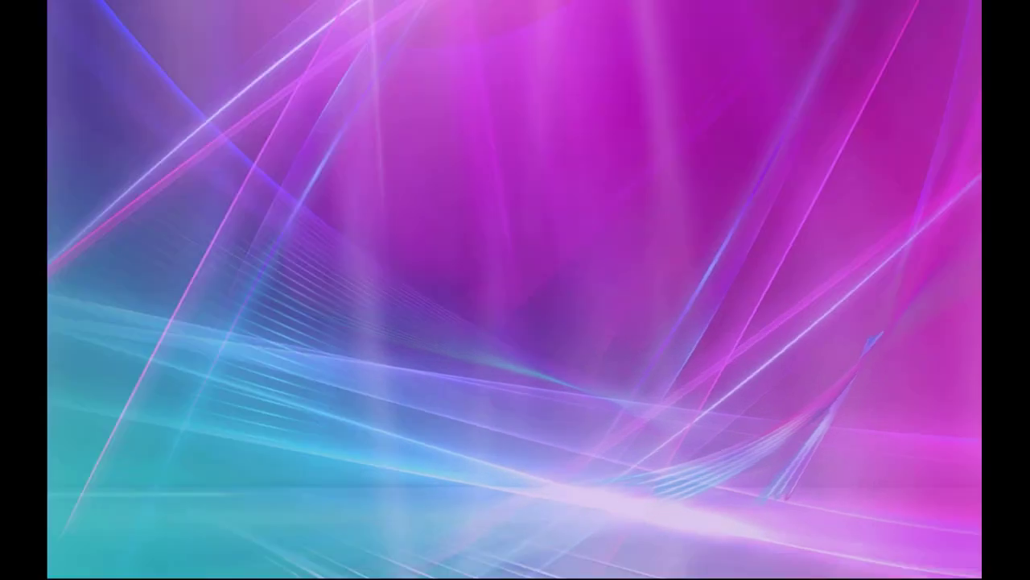